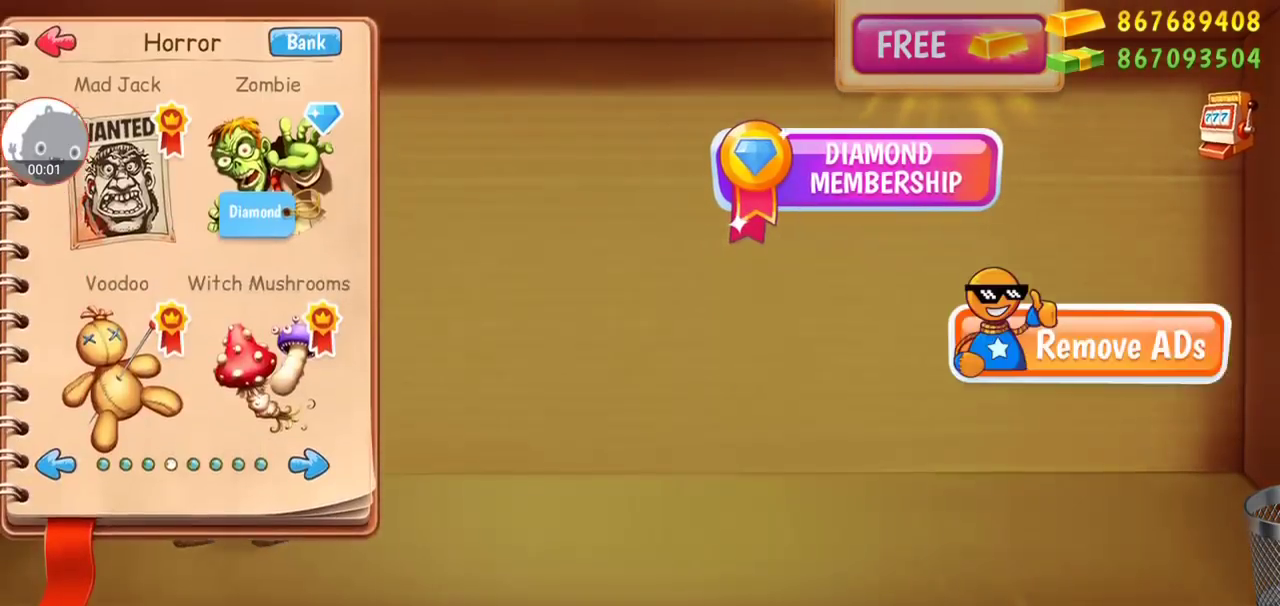
# Use an item from the next Horror page on Buddy until he burns, then page the book again.
pyautogui.click(57, 448)
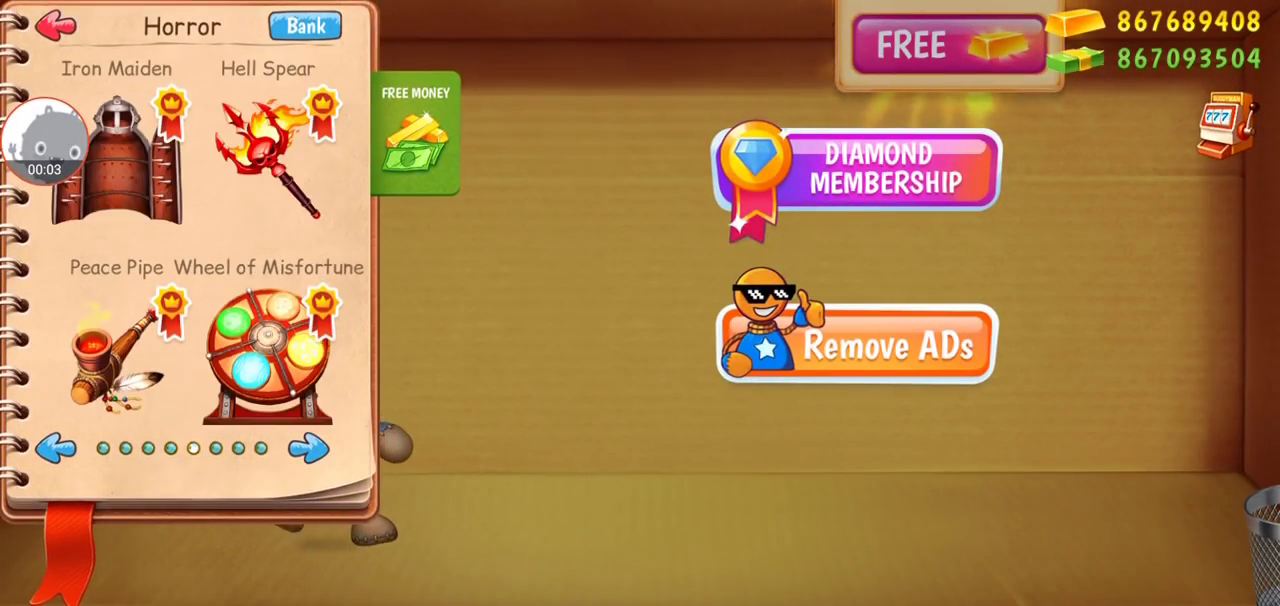
pyautogui.click(57, 25)
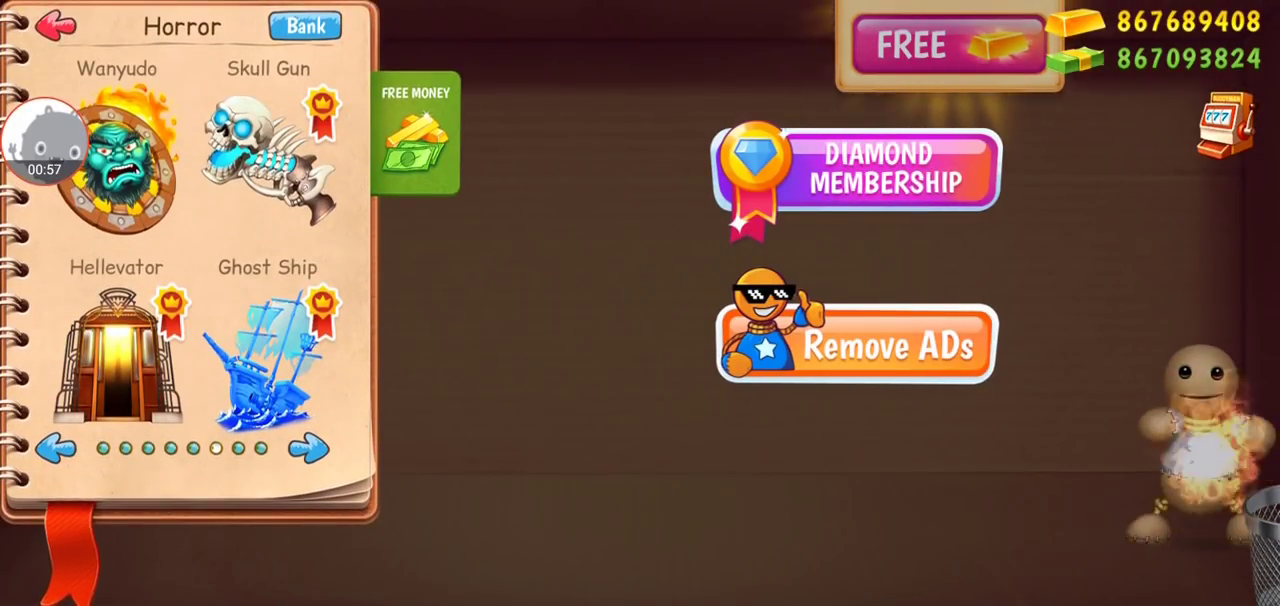
pyautogui.click(309, 448)
# Spawn the Witchfire bonfire, burning Buddy to bones before he respawns.
pyautogui.click(117, 355)
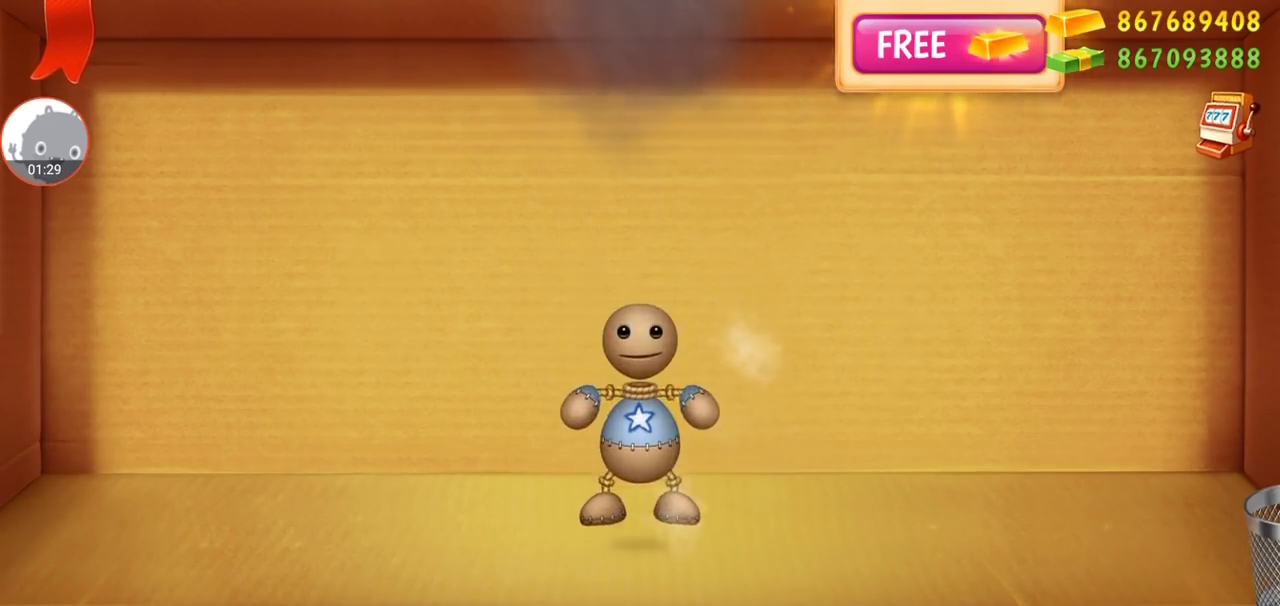
# Hit Buddy with the Ghost Picture until he's a burning vampire, then reopen the catalog.
pyautogui.click(68, 40)
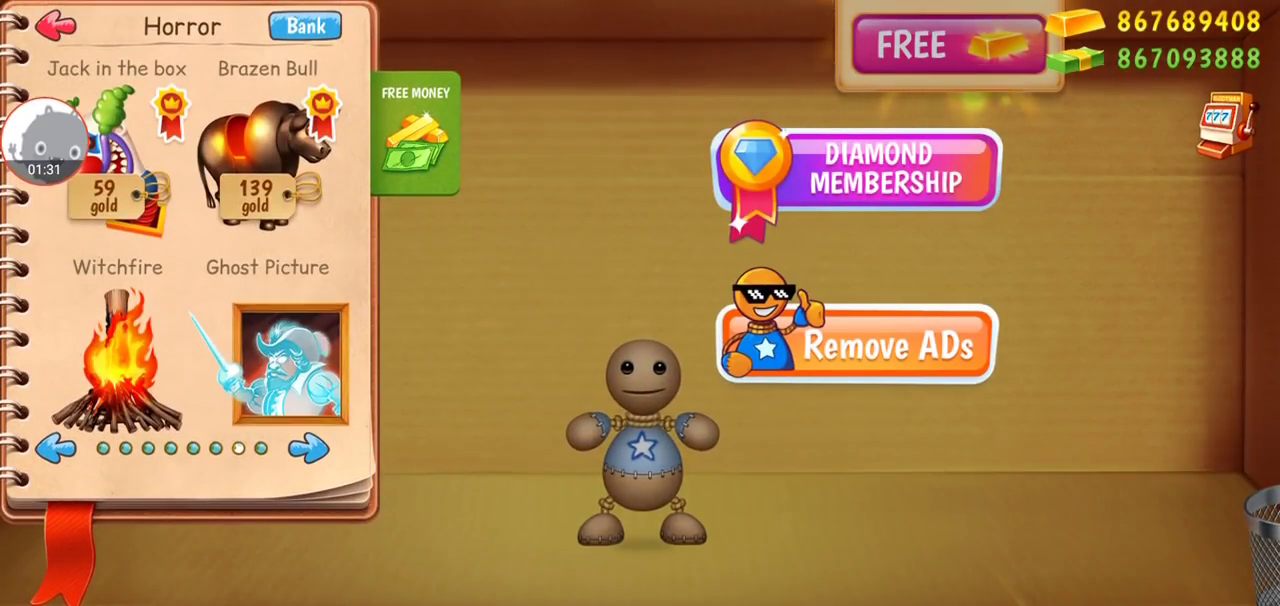
pyautogui.click(290, 360)
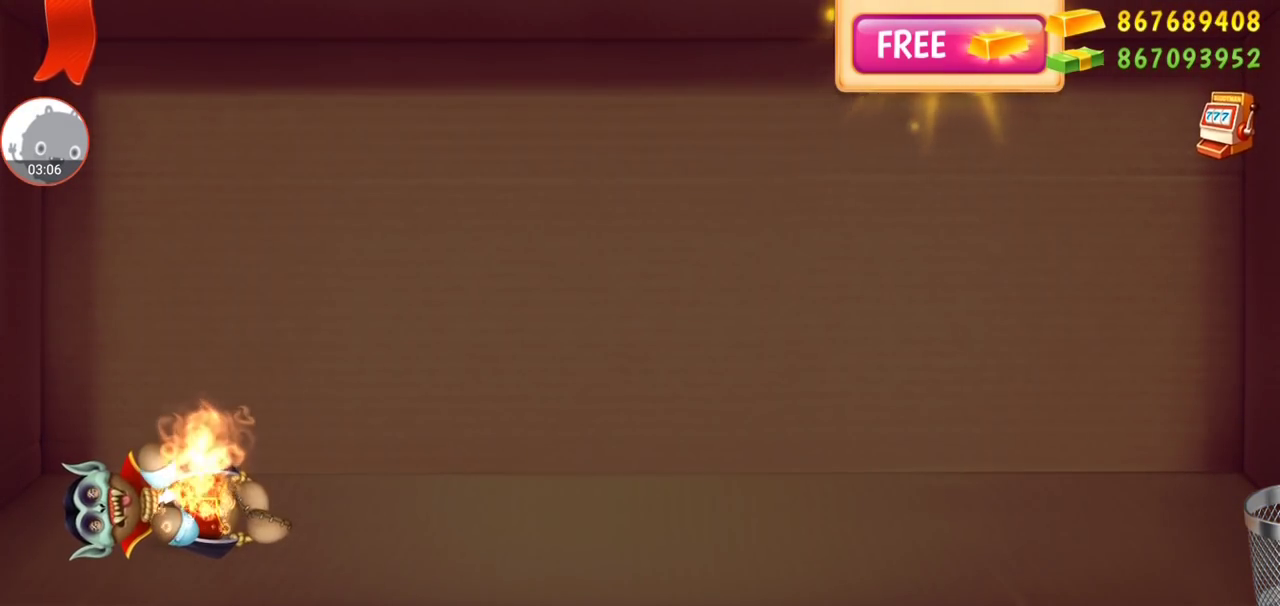
pyautogui.click(64, 40)
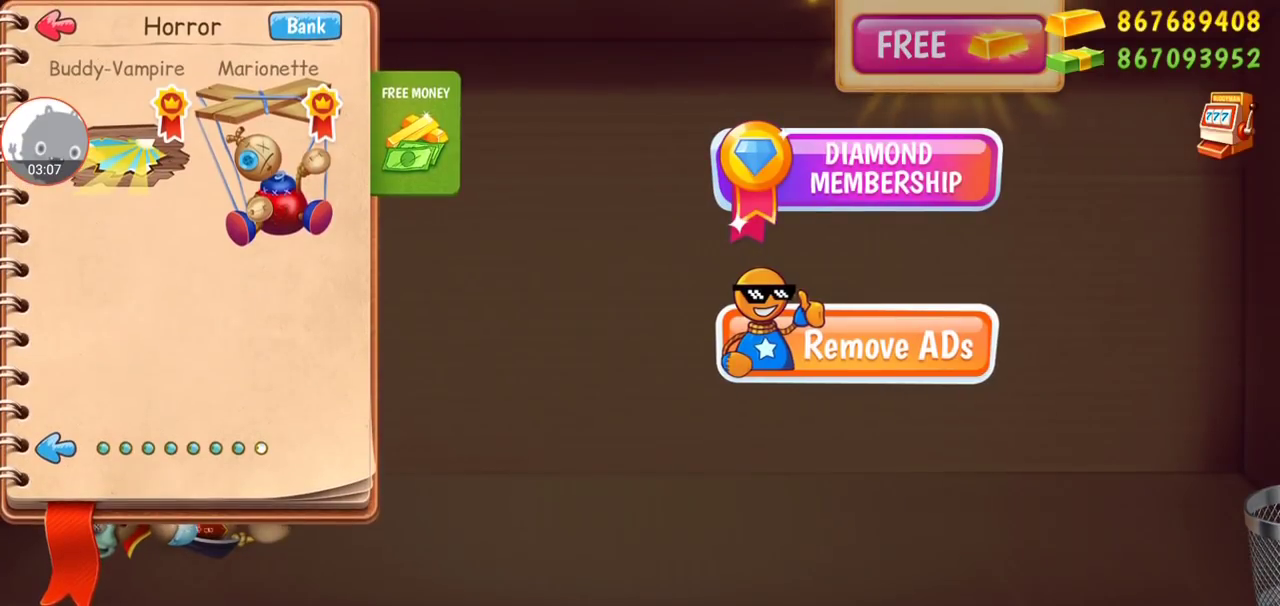
# Go from the Stuff categories to Nano Weapons and beam Buddy up with a UFO.
pyautogui.click(55, 25)
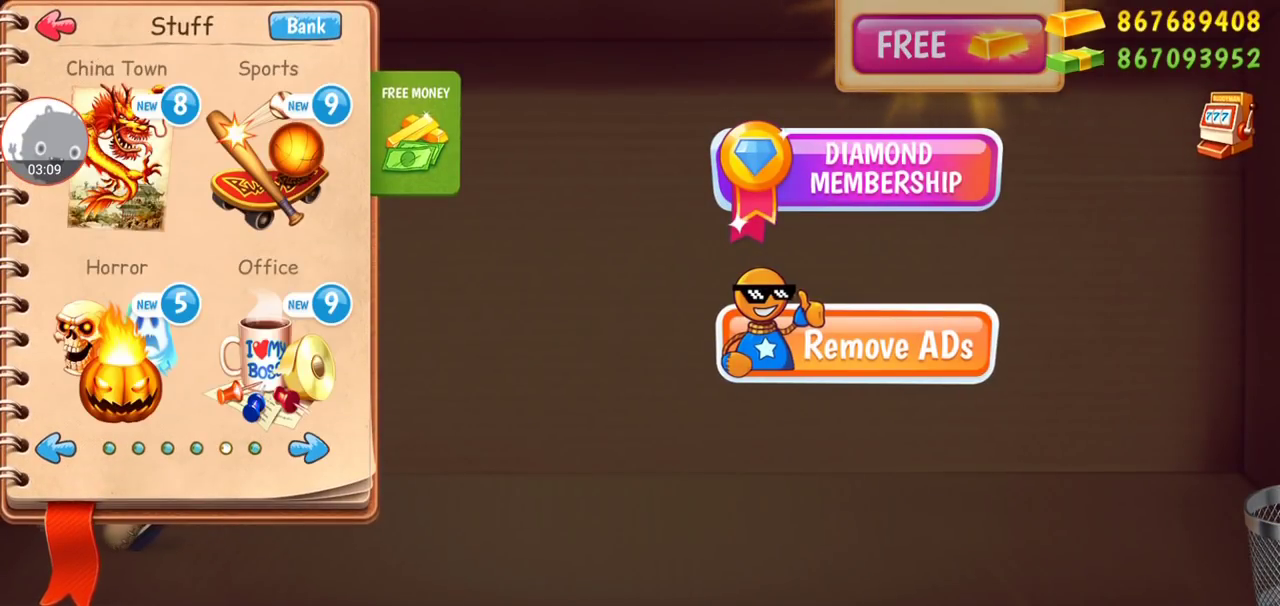
pyautogui.click(56, 448)
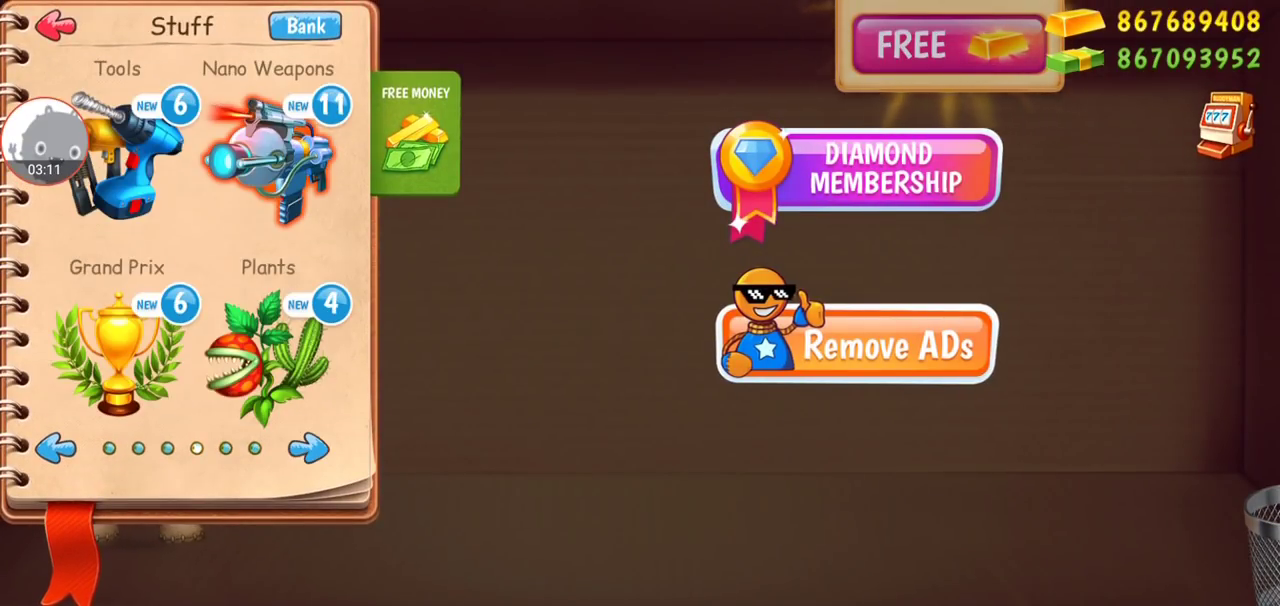
pyautogui.click(268, 155)
pyautogui.click(268, 355)
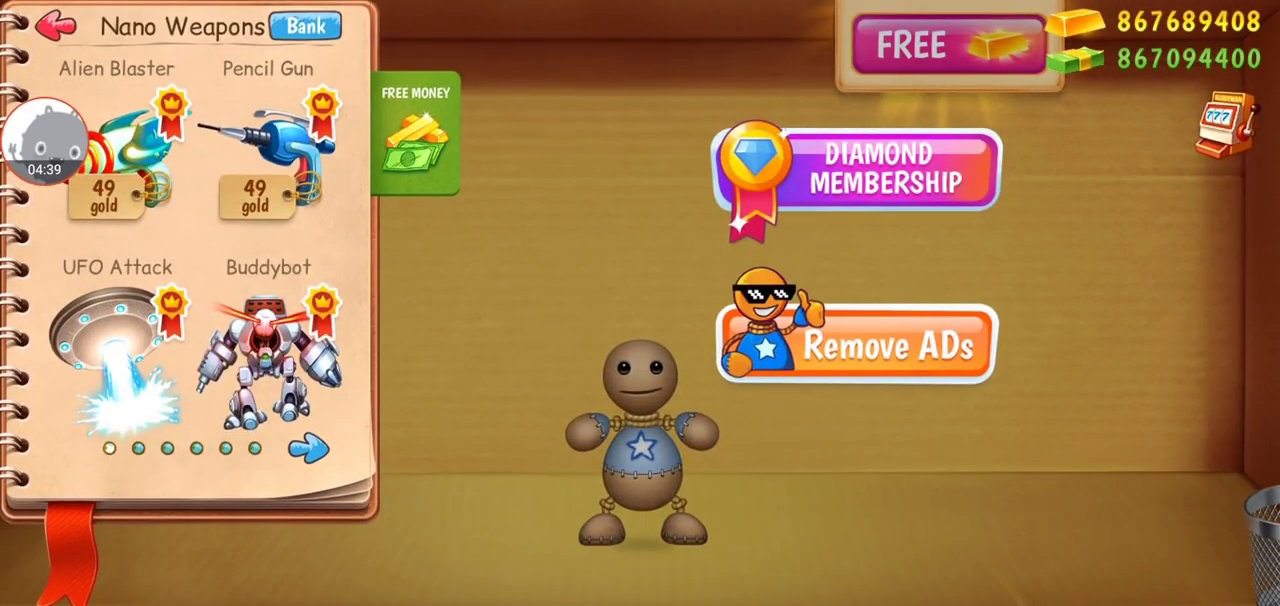
# Blast Buddy with the page-2 orbital laser strike, fling him left, and reopen the catalog.
pyautogui.click(308, 449)
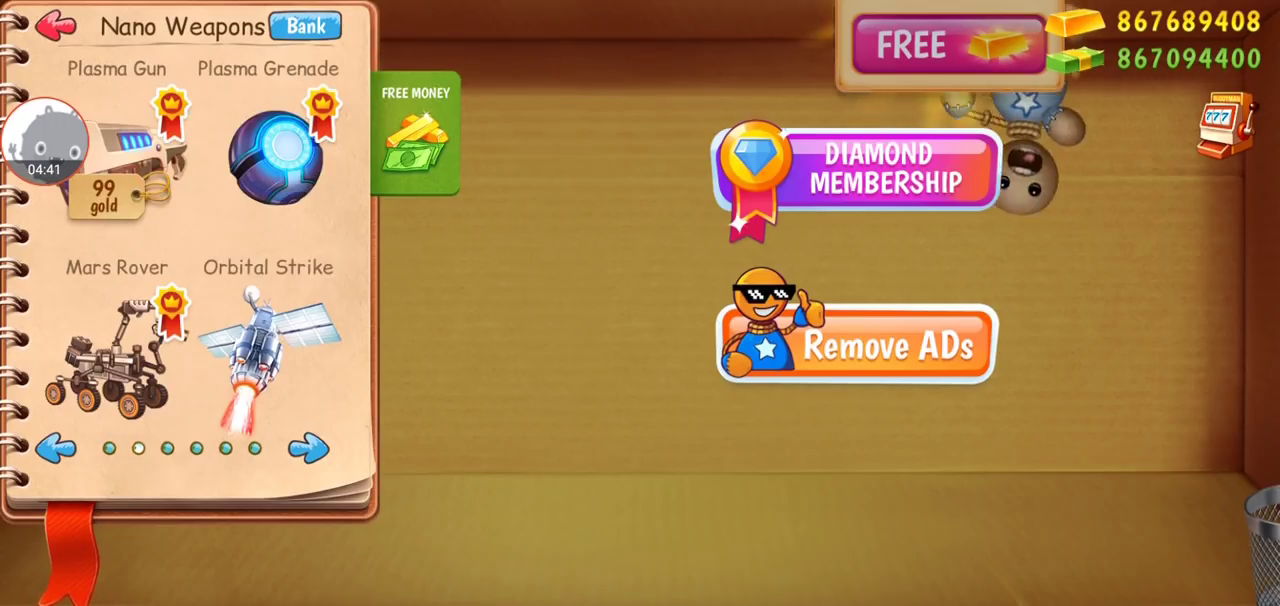
pyautogui.moveTo(800, 470); pyautogui.dragTo(100, 250)
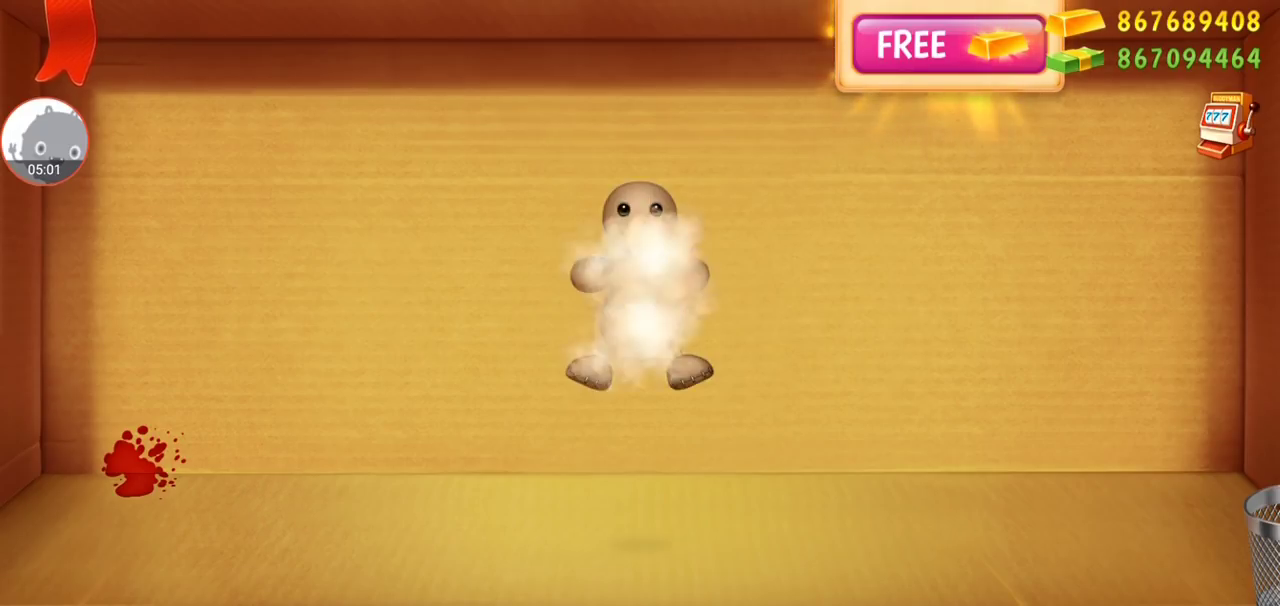
pyautogui.click(68, 40)
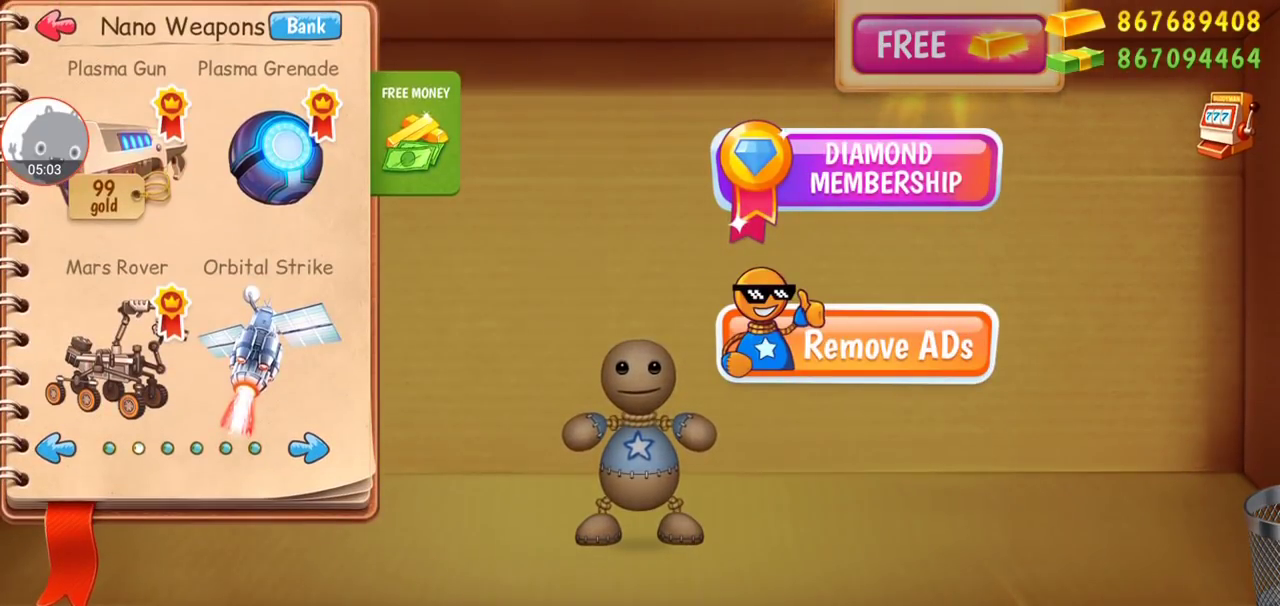
# Stud Buddy with syringes from the Adrenaline Gun on Nano Weapons page 4.
pyautogui.click(309, 448)
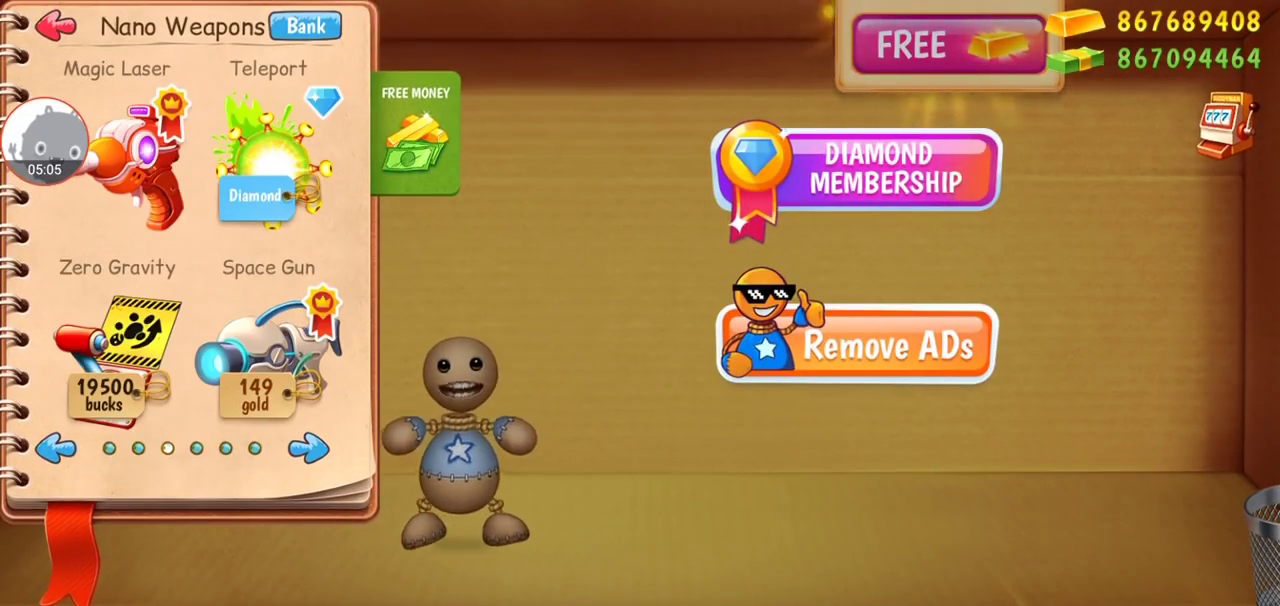
pyautogui.click(309, 448)
pyautogui.click(55, 25)
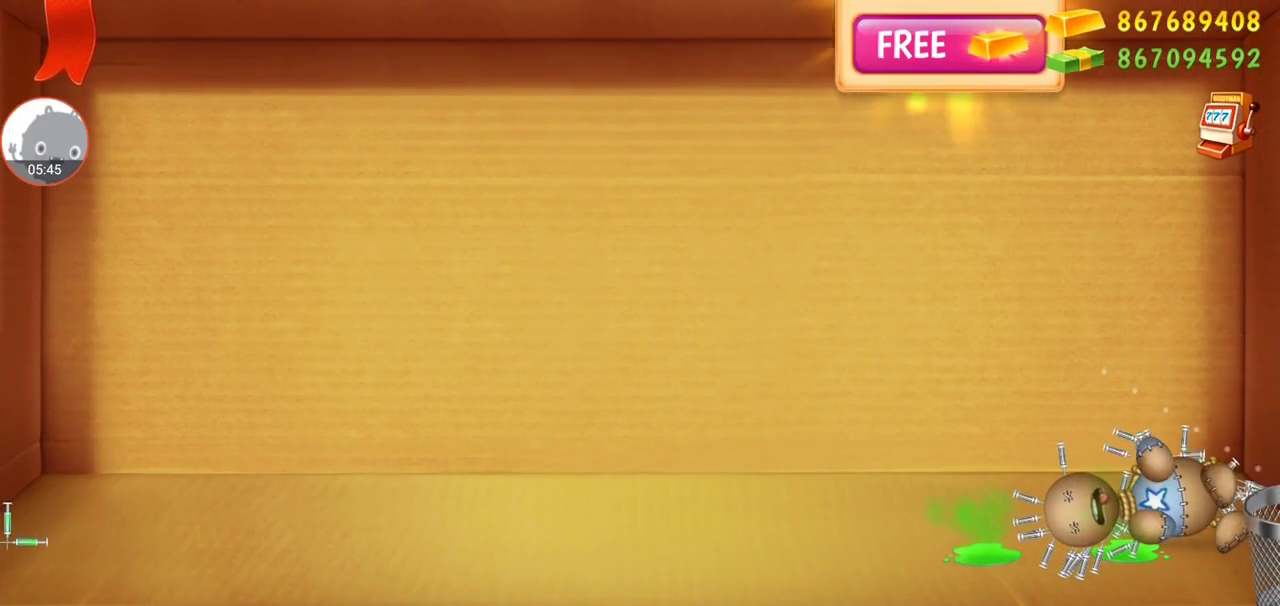
pyautogui.click(67, 40)
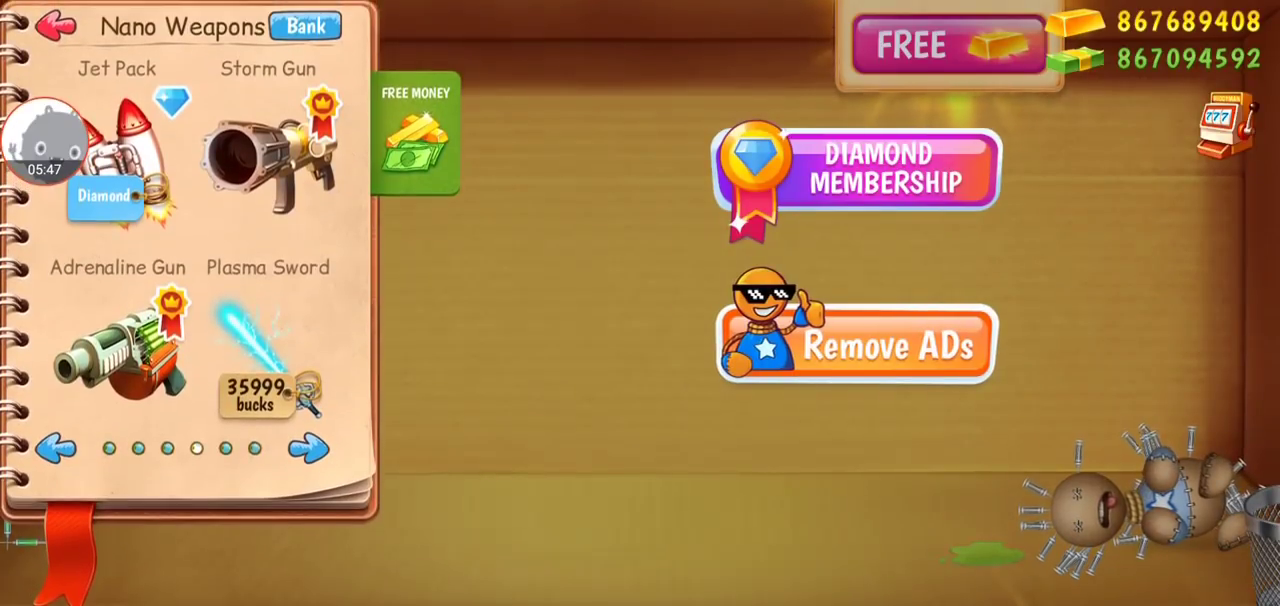
# Send Buddy on the Space Mission from the next Nano Weapons page.
pyautogui.click(309, 449)
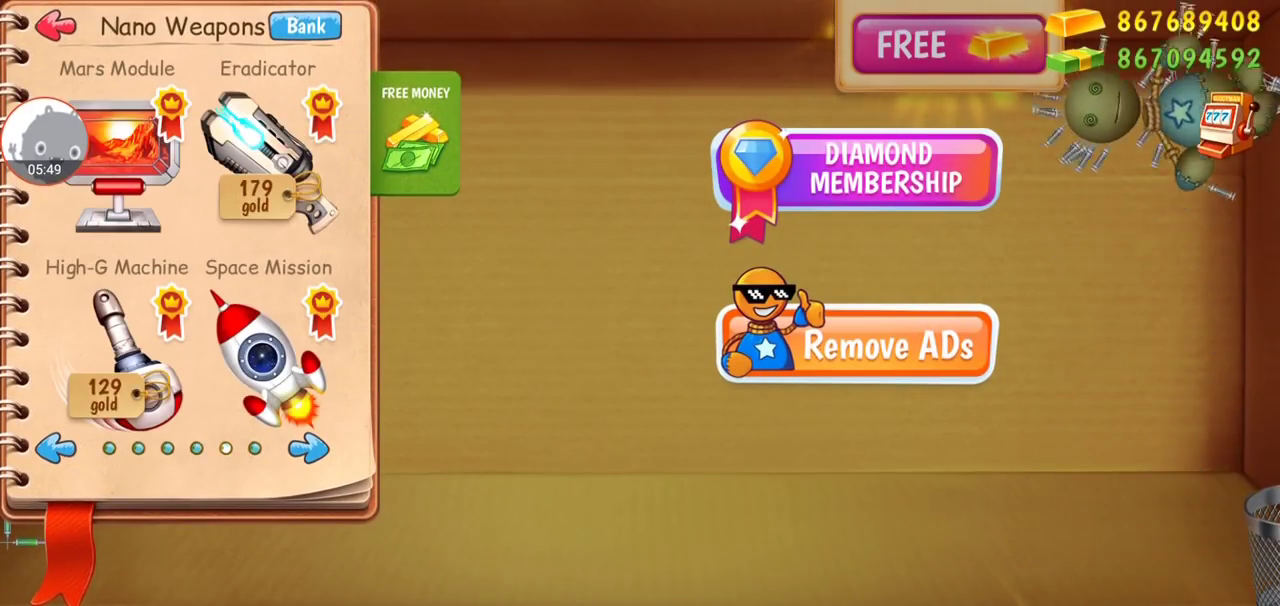
pyautogui.click(268, 355)
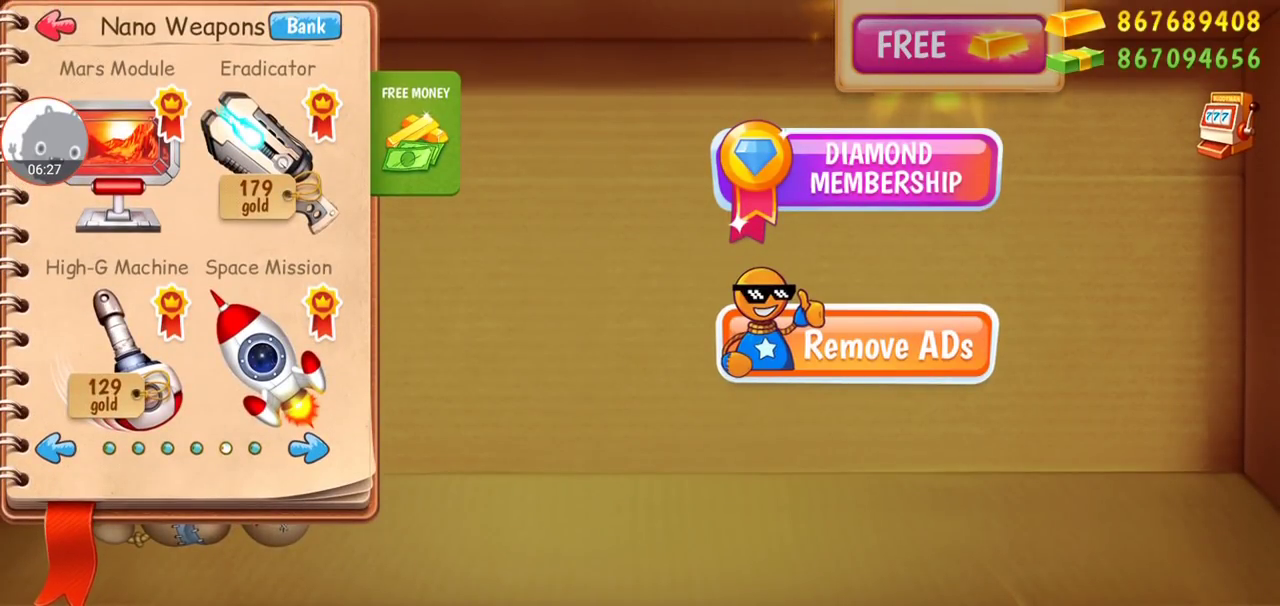
# Go back through the category pages to the Explosives catalog and return to Buddy.
pyautogui.click(56, 25)
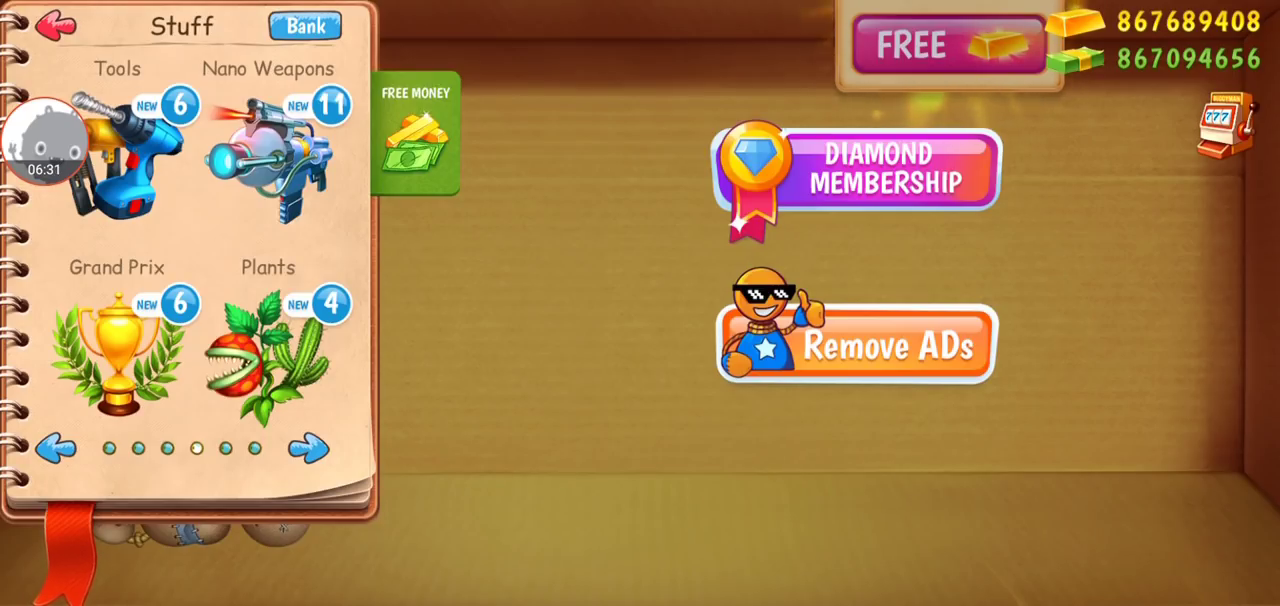
pyautogui.click(56, 449)
pyautogui.click(56, 449)
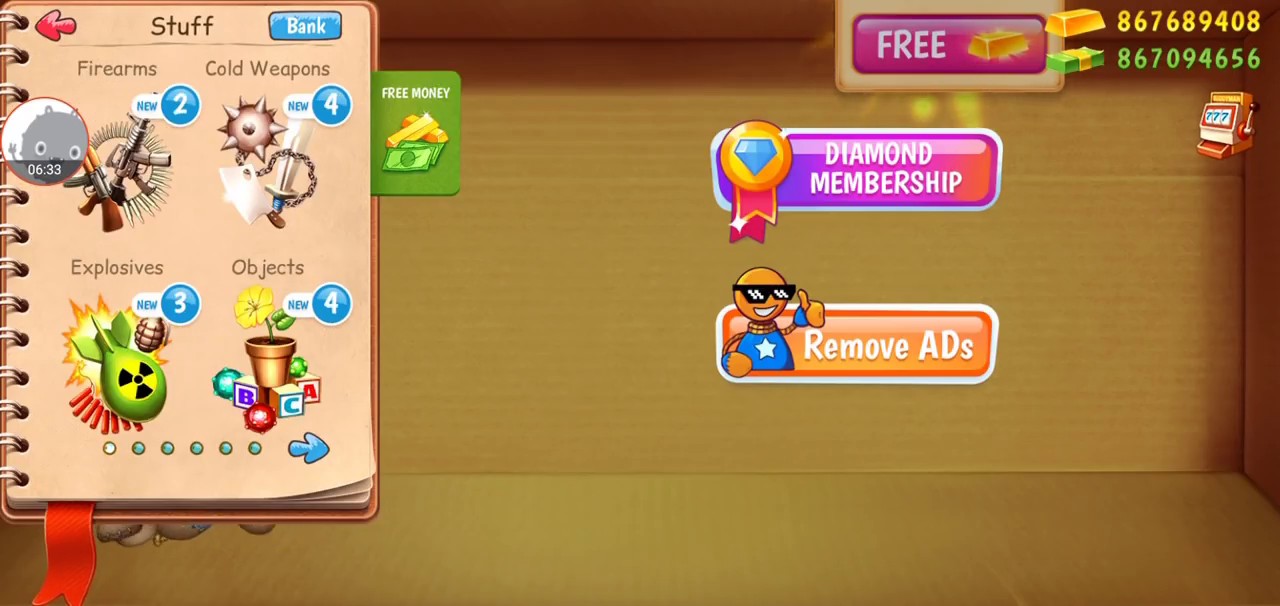
pyautogui.click(117, 355)
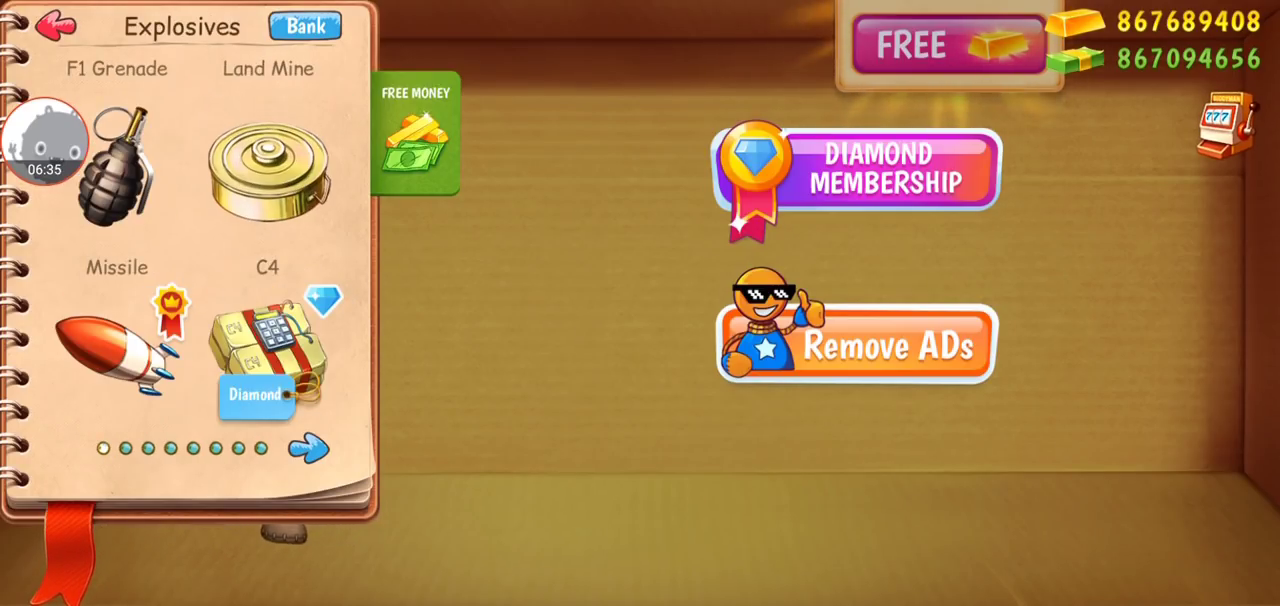
pyautogui.click(267, 345)
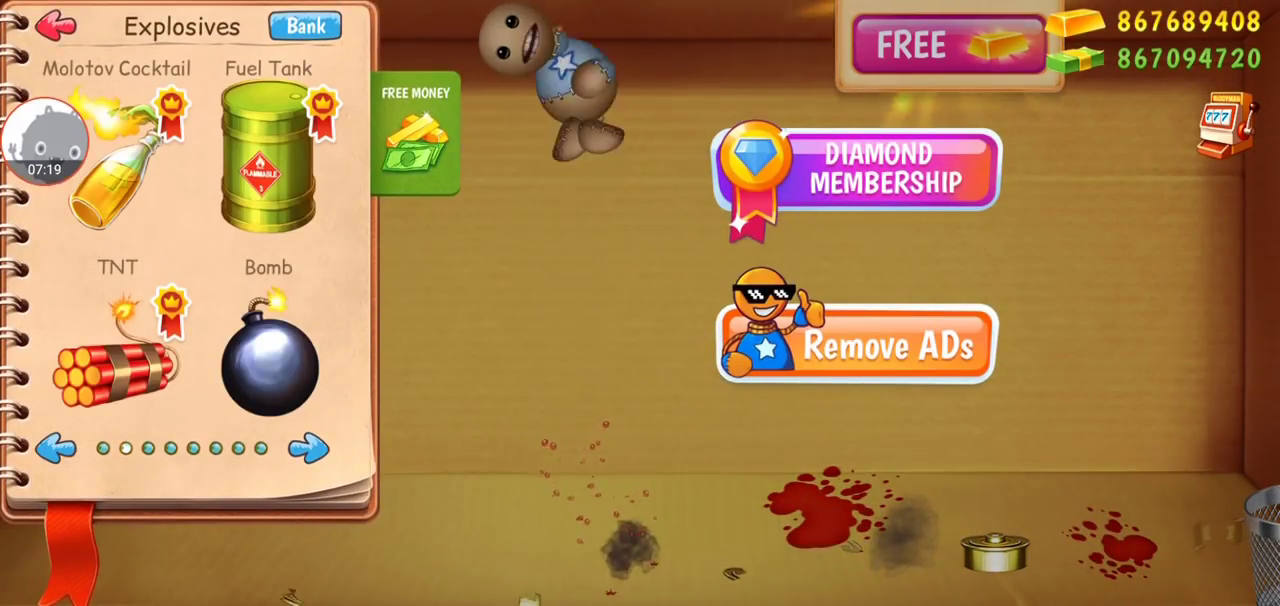
# Drop a Holy Grenade from the next Explosives page onto the floor near Buddy.
pyautogui.click(309, 448)
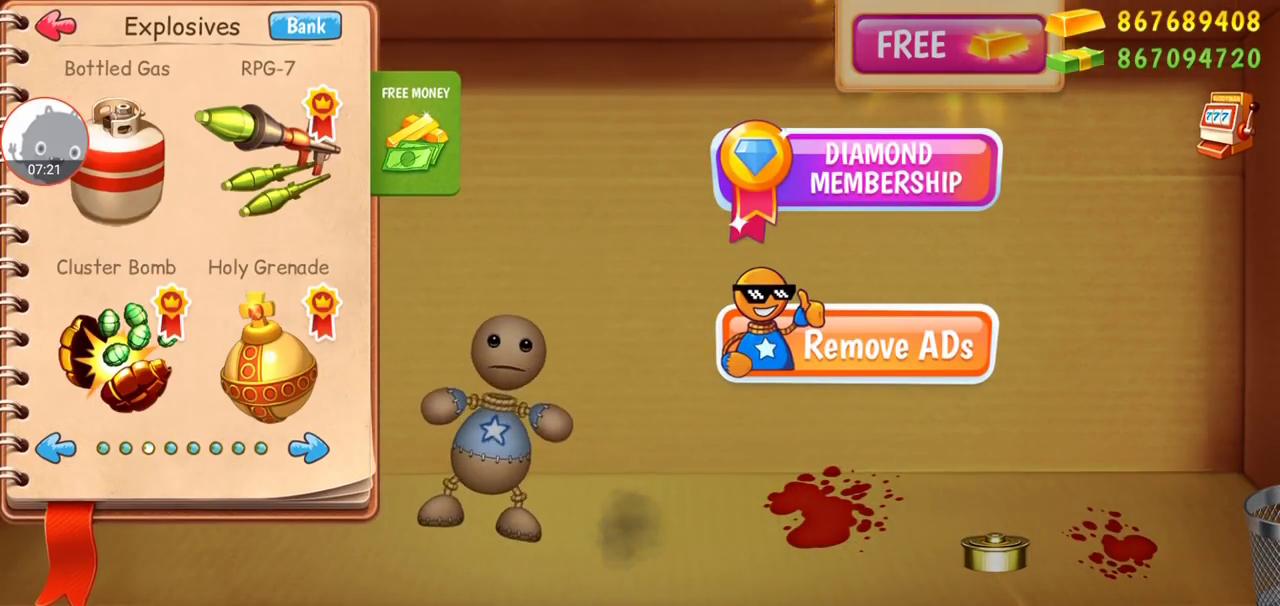
pyautogui.click(268, 360)
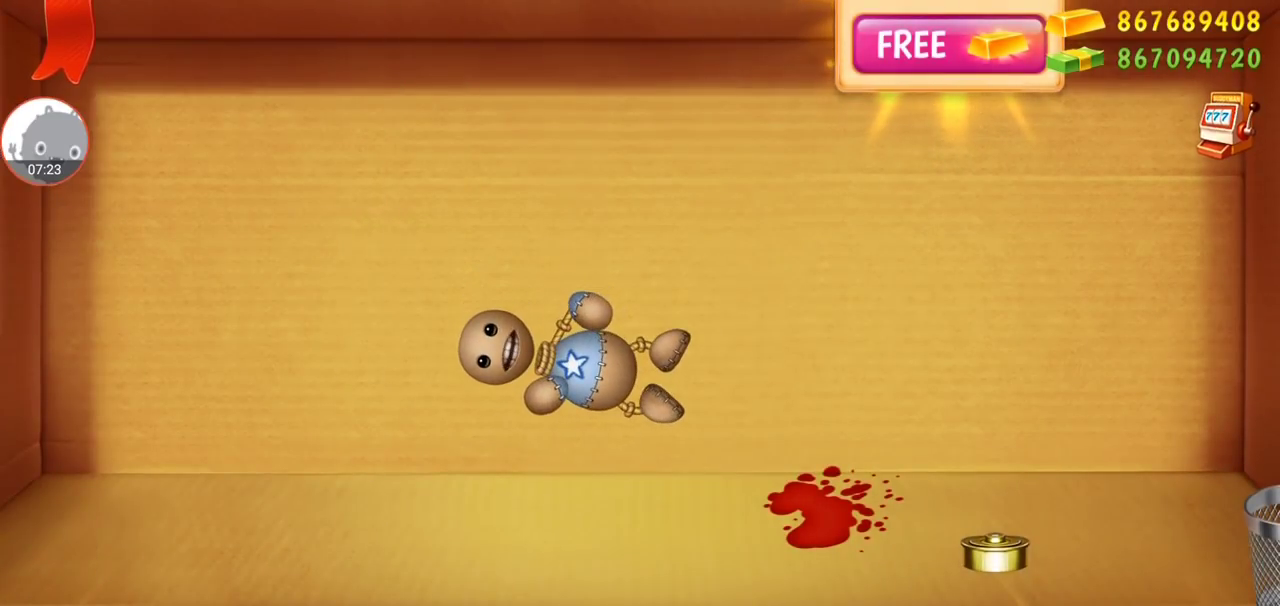
pyautogui.click(1085, 330)
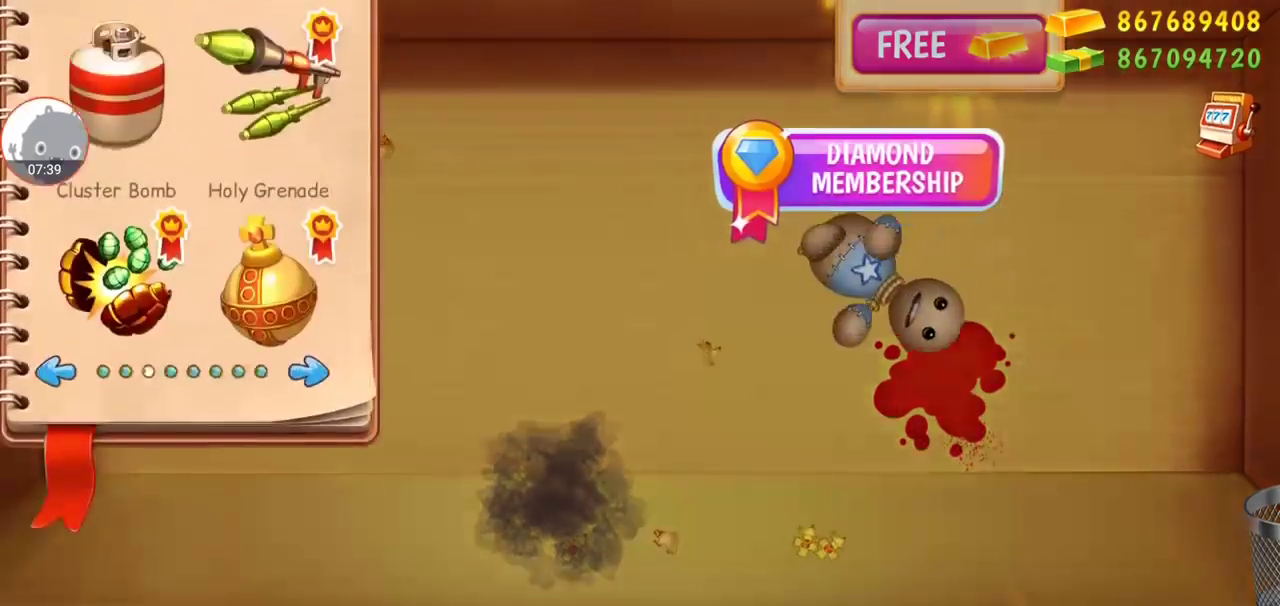
# Place Semtex charges beside Buddy, at his feet and far right, and detonate them.
pyautogui.click(310, 448)
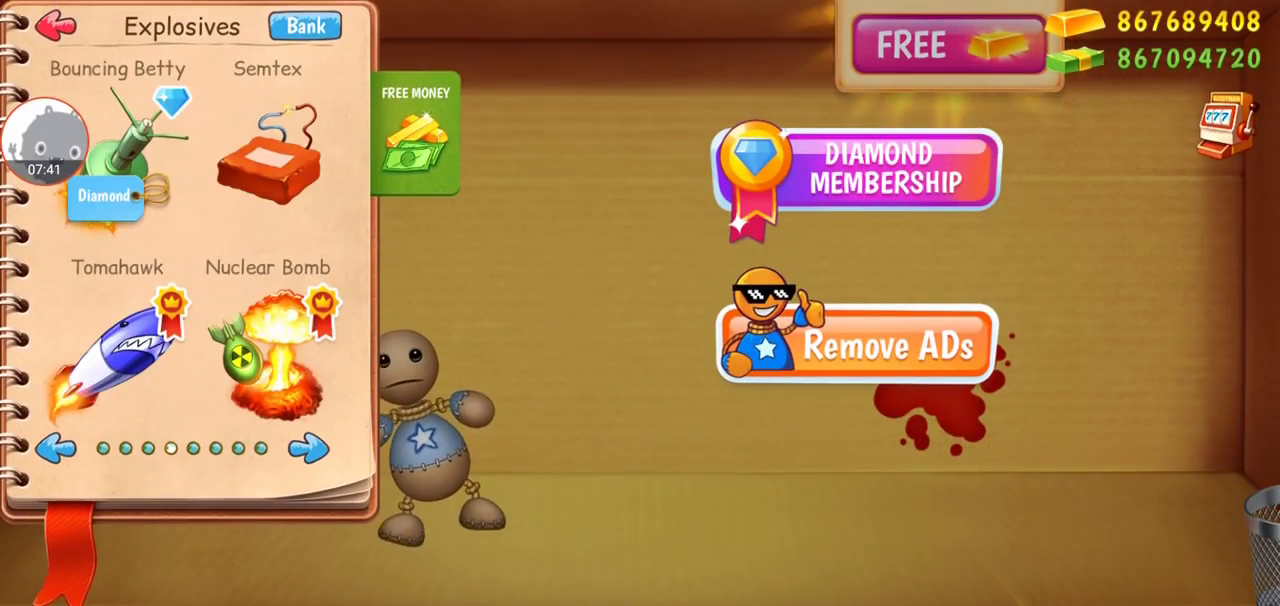
pyautogui.click(268, 155)
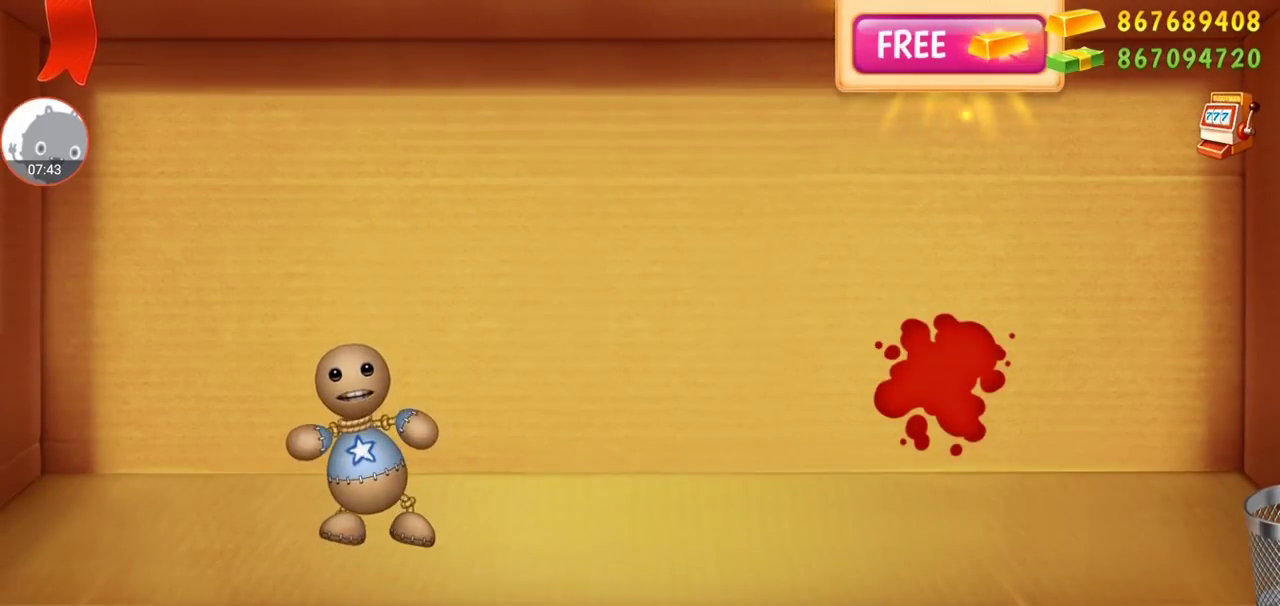
pyautogui.click(425, 420)
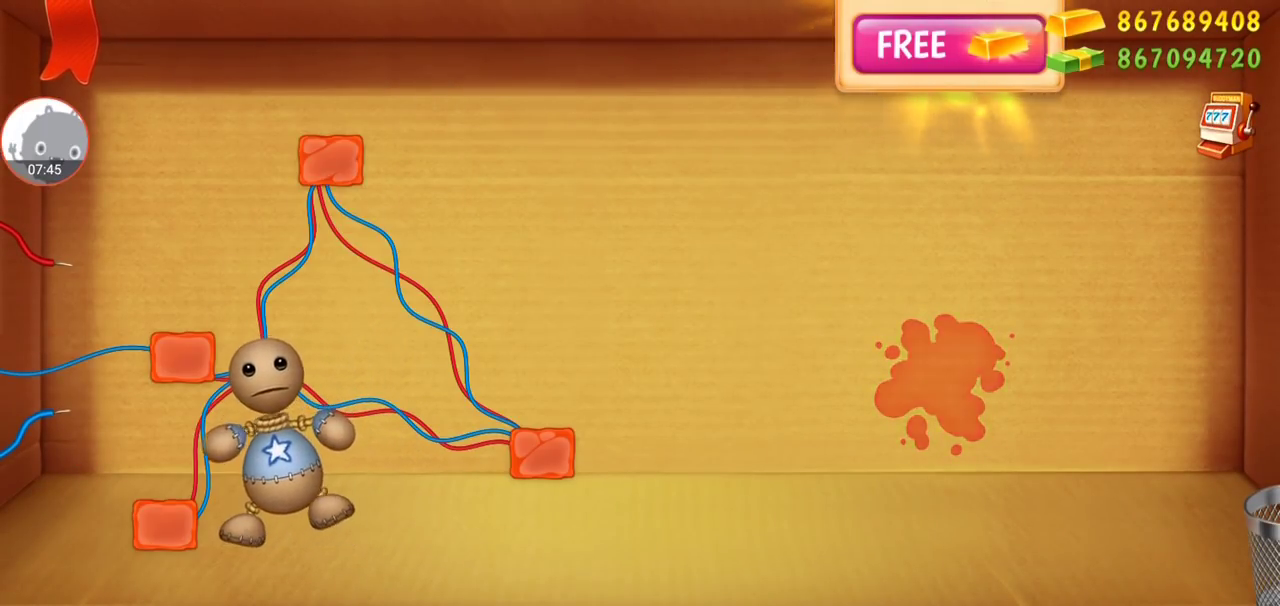
pyautogui.click(165, 520)
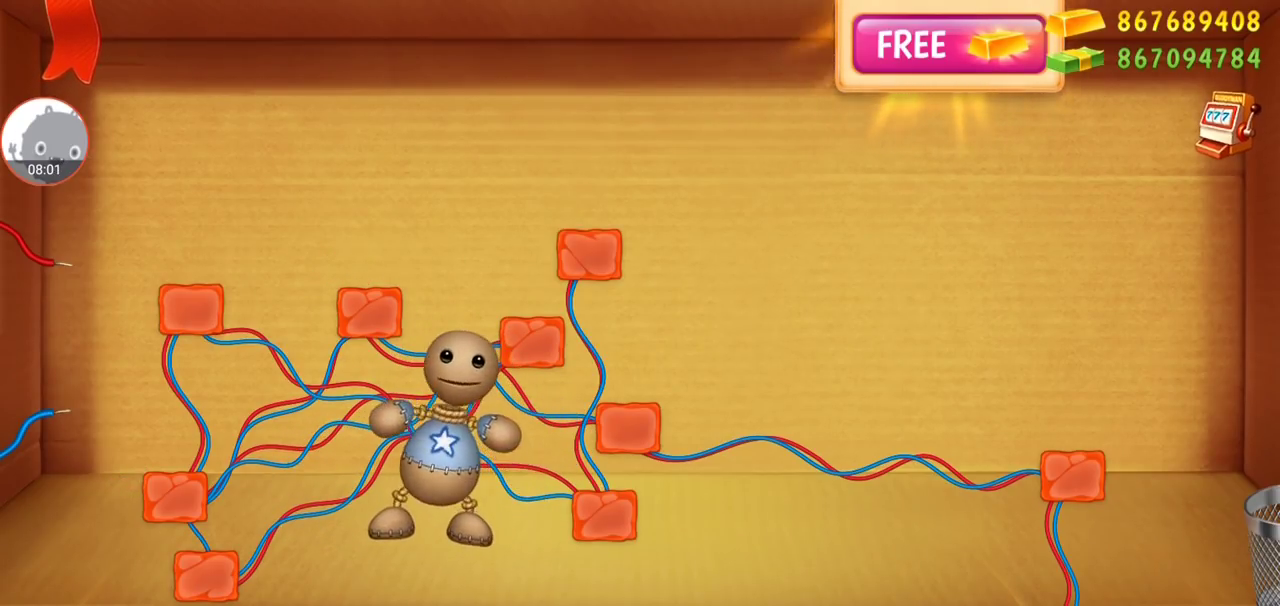
pyautogui.click(888, 462)
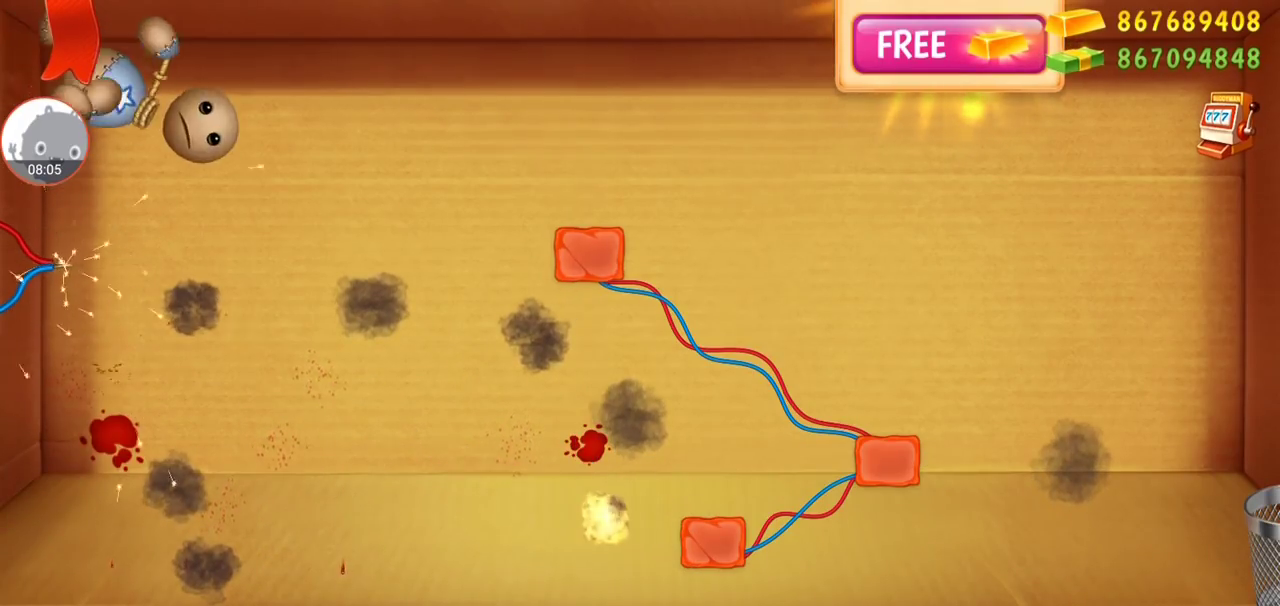
# Select the Monkey Bomb from two pages into the Explosives catalog.
pyautogui.click(45, 140)
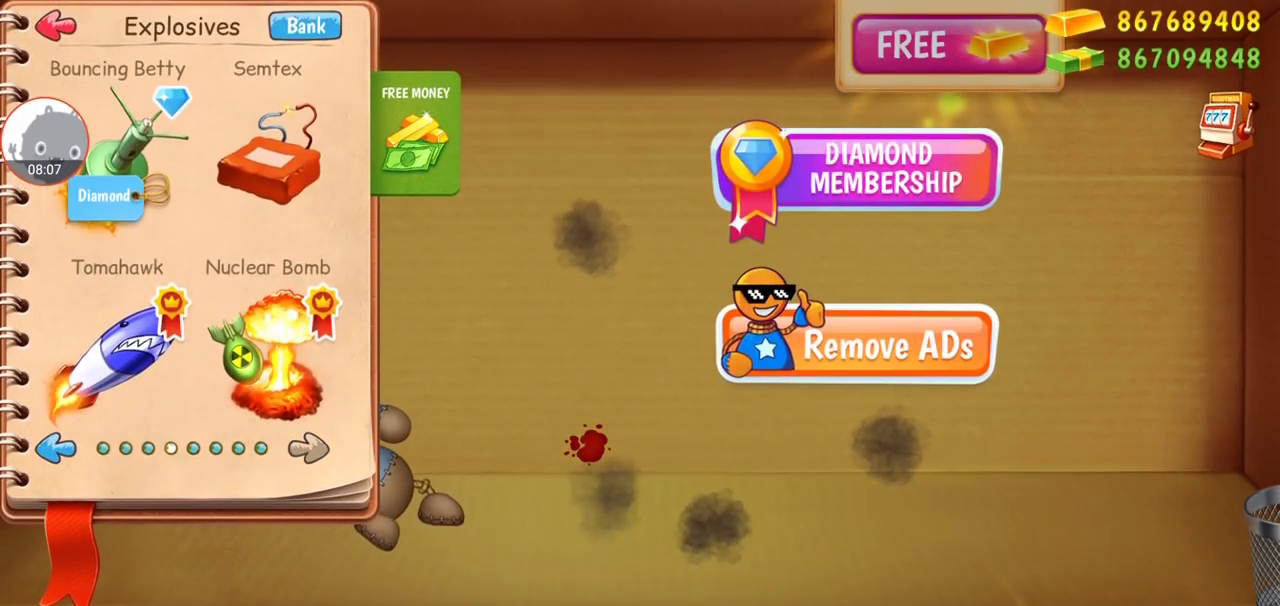
pyautogui.click(308, 448)
pyautogui.click(308, 448)
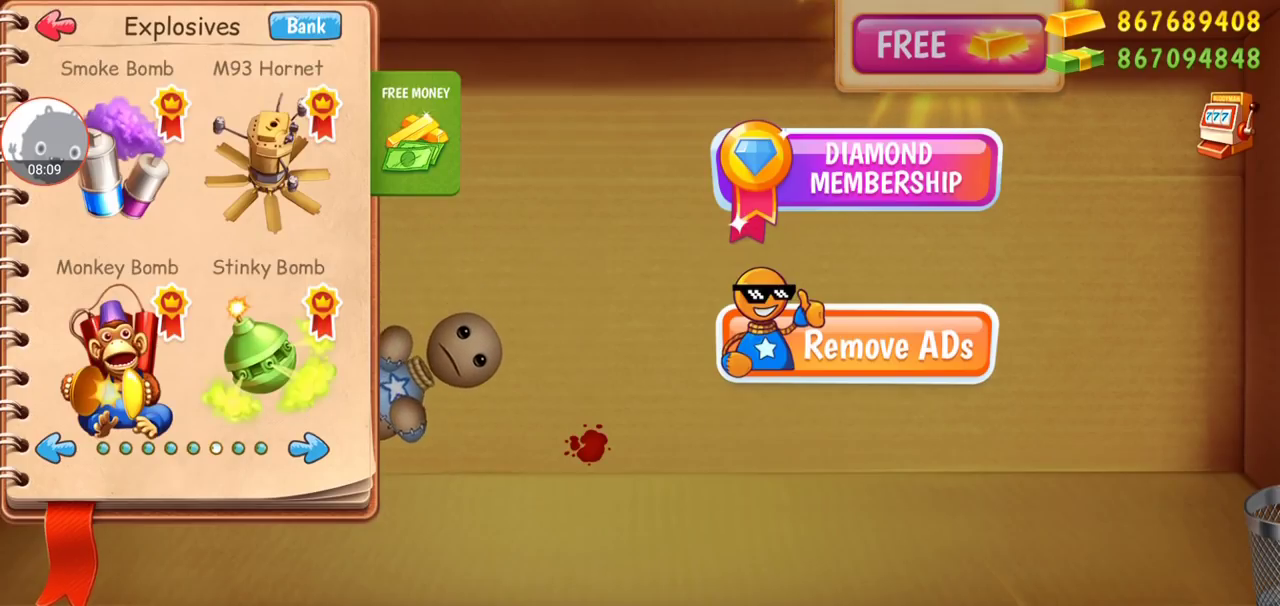
pyautogui.click(117, 360)
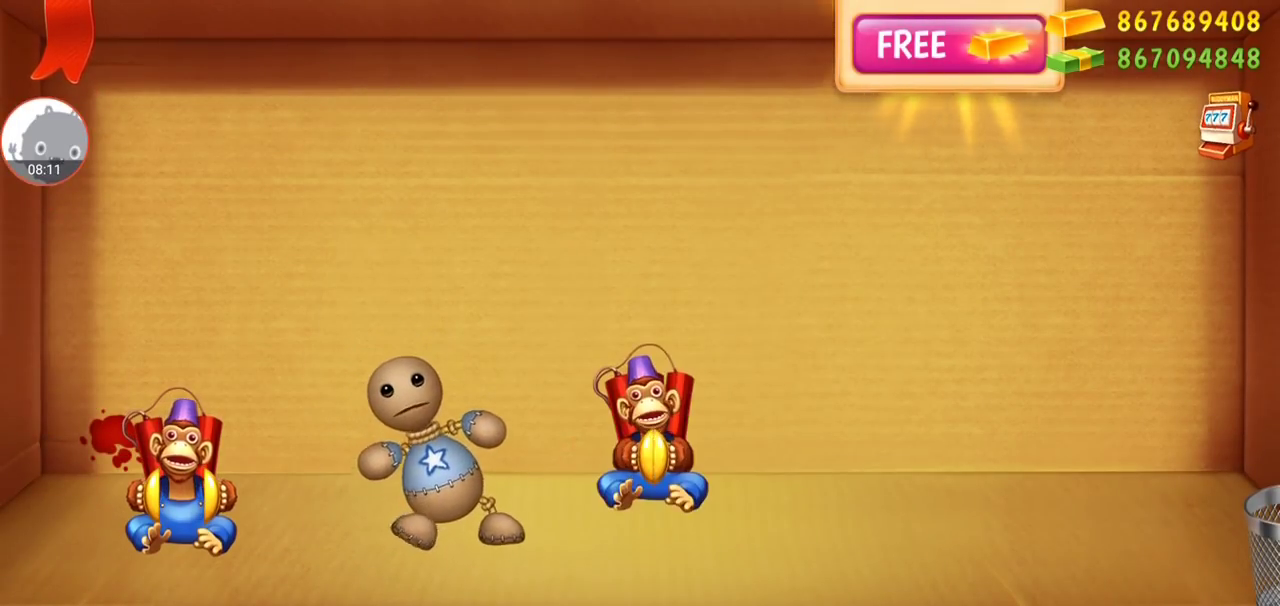
# Drop four Monkey Bombs around the box: right, top, upper left and left.
pyautogui.click(1055, 450)
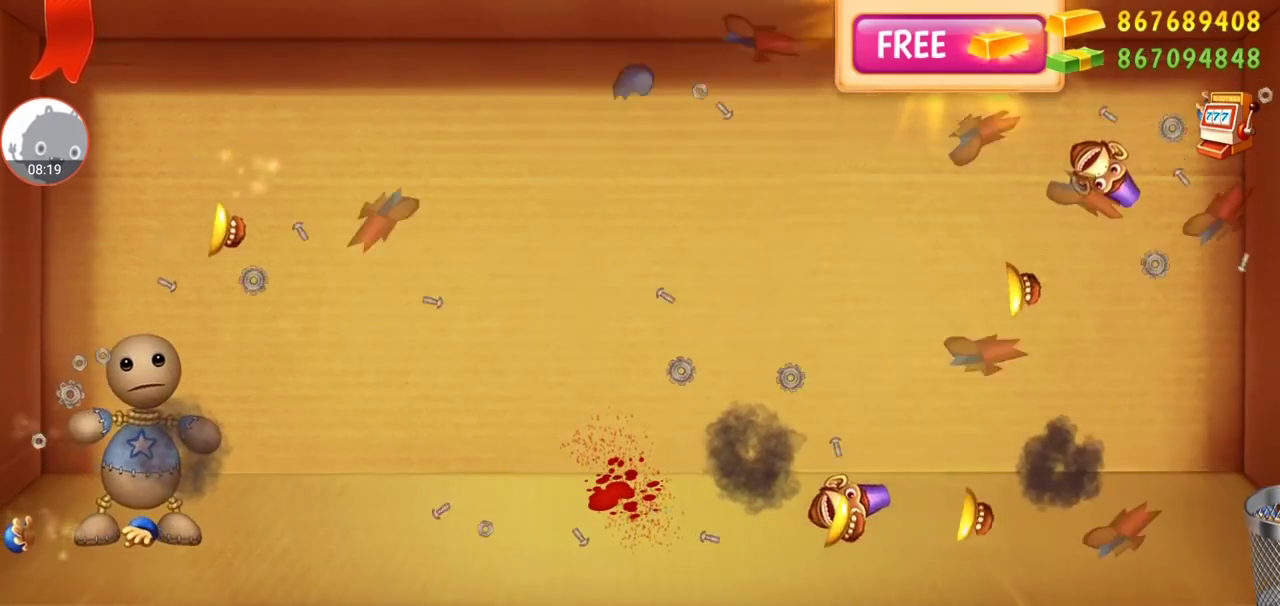
pyautogui.click(443, 130)
pyautogui.click(230, 150)
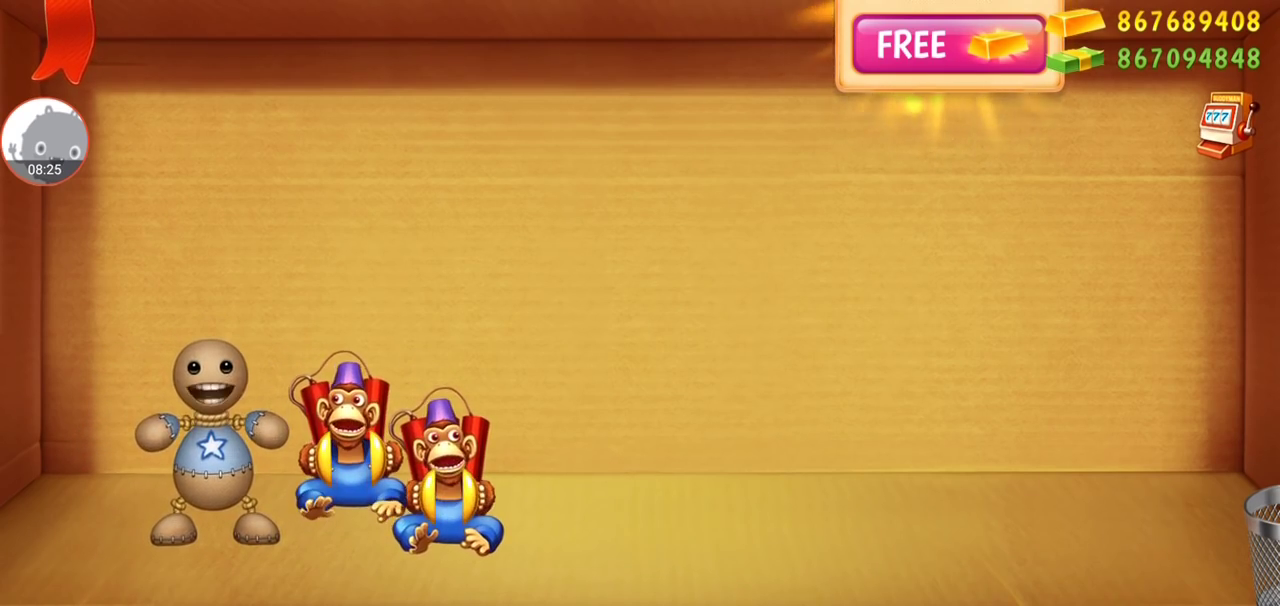
pyautogui.click(60, 260)
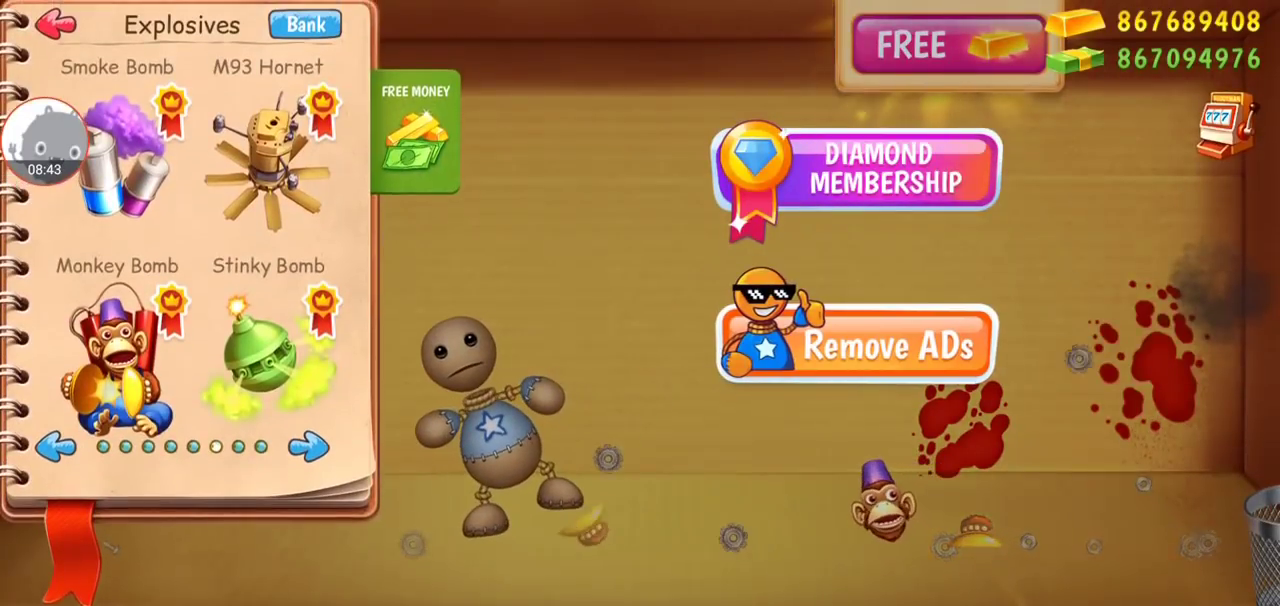
# Fire the M93 Hornet mortar at Buddy, then bring back the Explosives catalog.
pyautogui.click(308, 448)
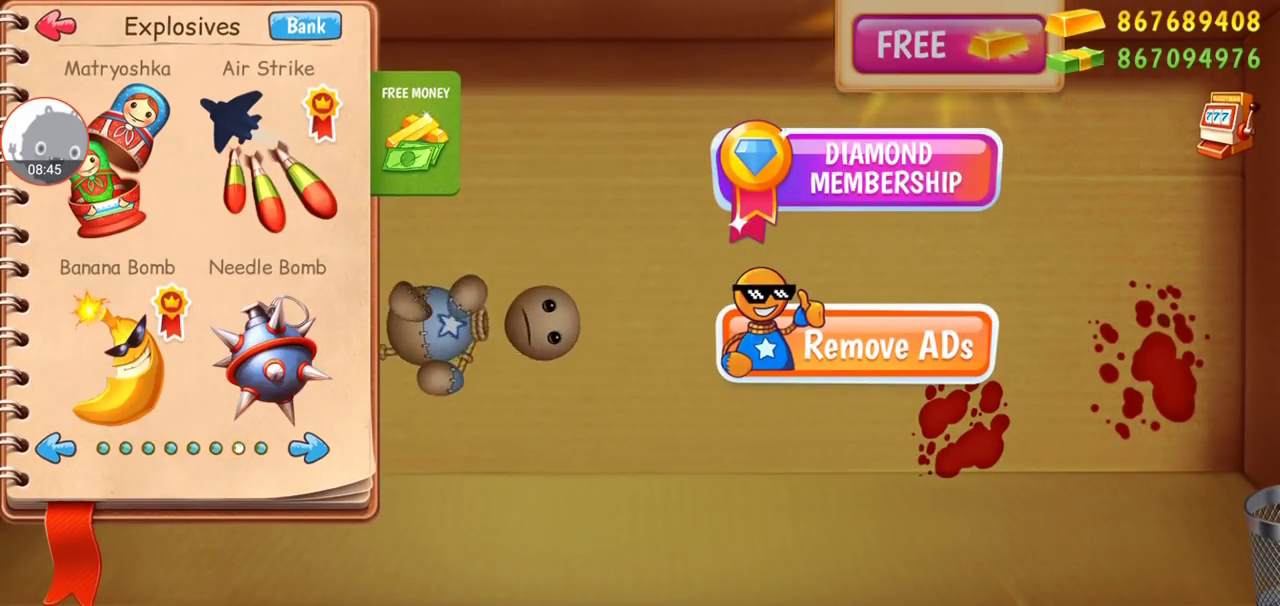
pyautogui.click(308, 448)
pyautogui.click(117, 360)
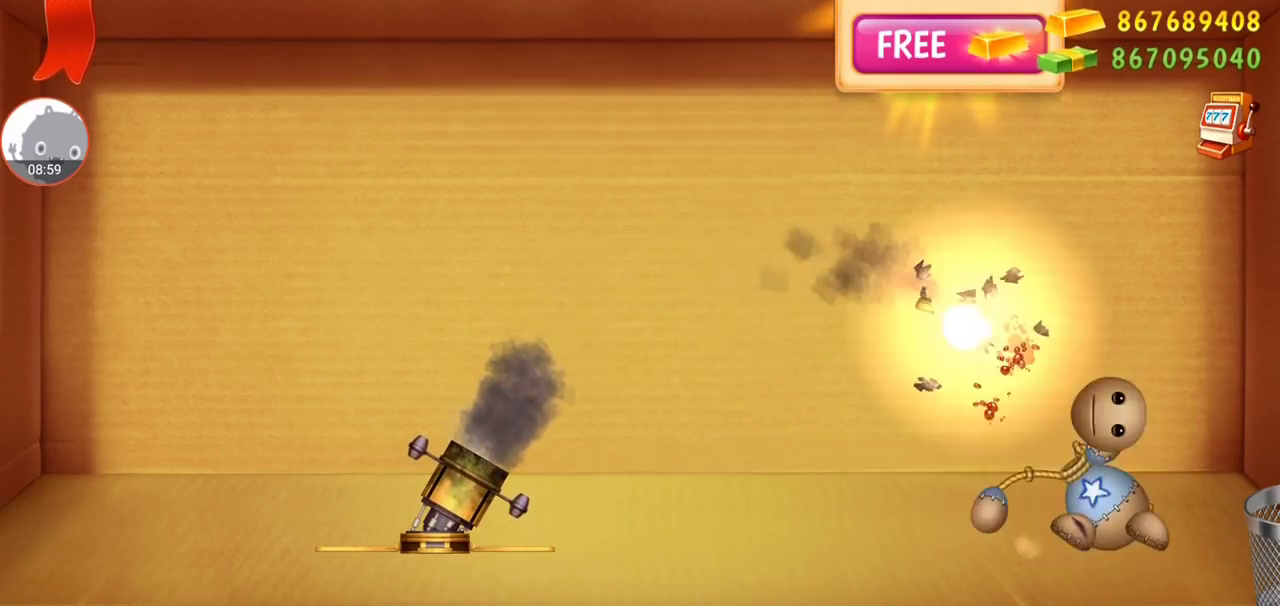
pyautogui.click(68, 40)
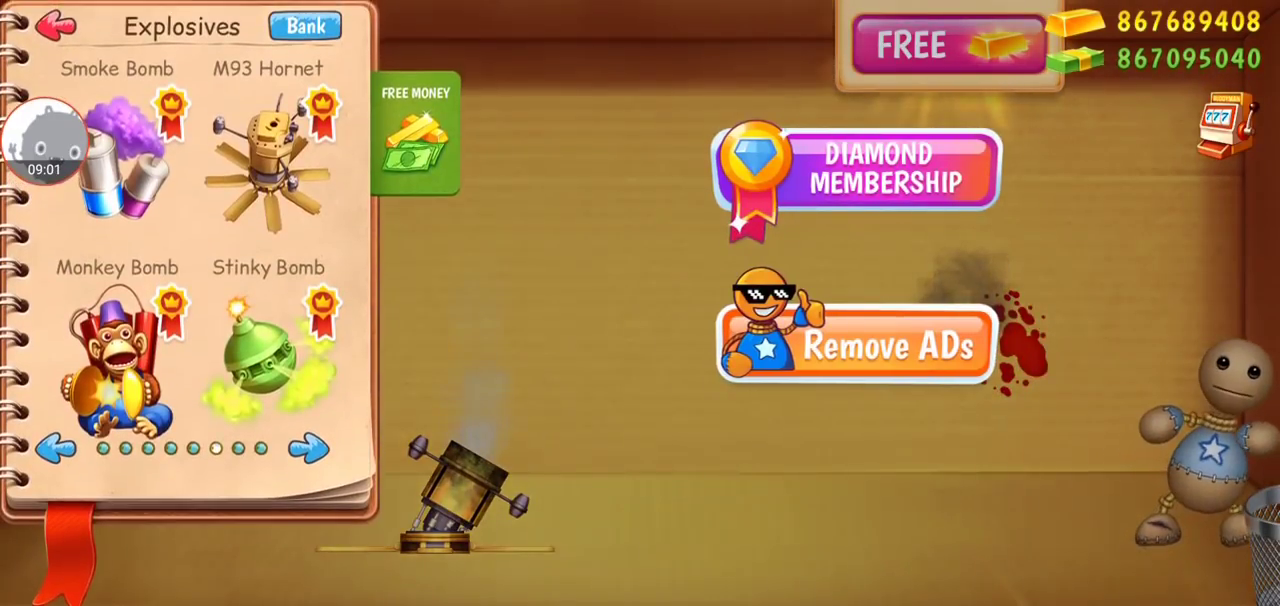
# Burst a Needle Bomb's spikes over Buddy, then show the catalog's last page.
pyautogui.click(309, 448)
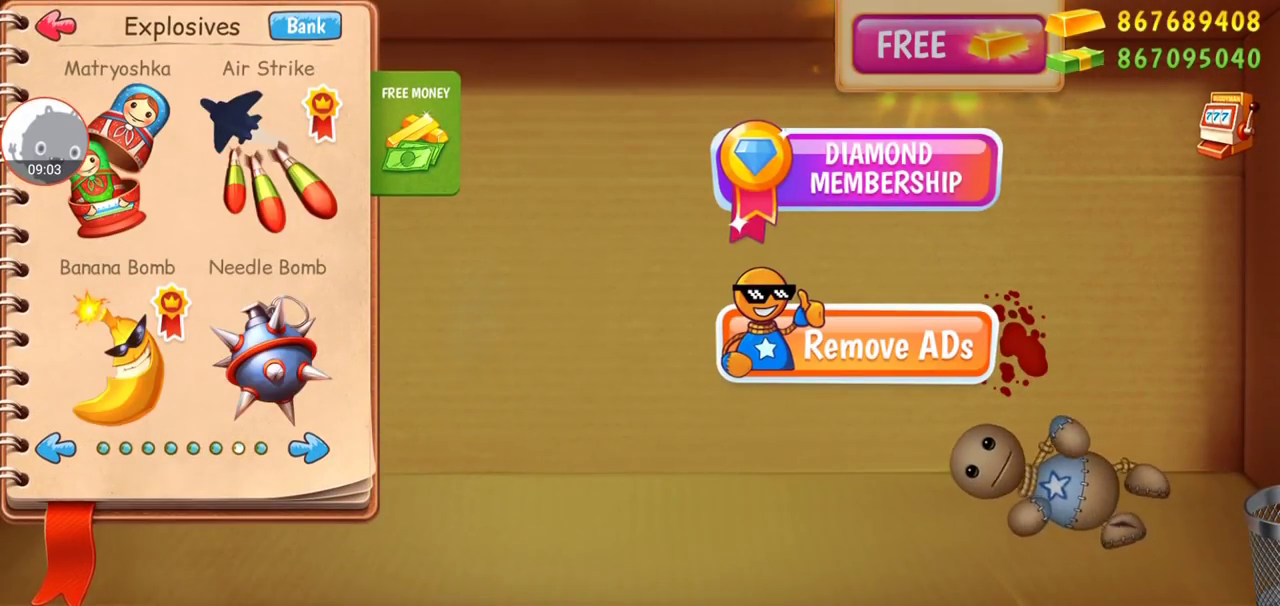
pyautogui.click(268, 360)
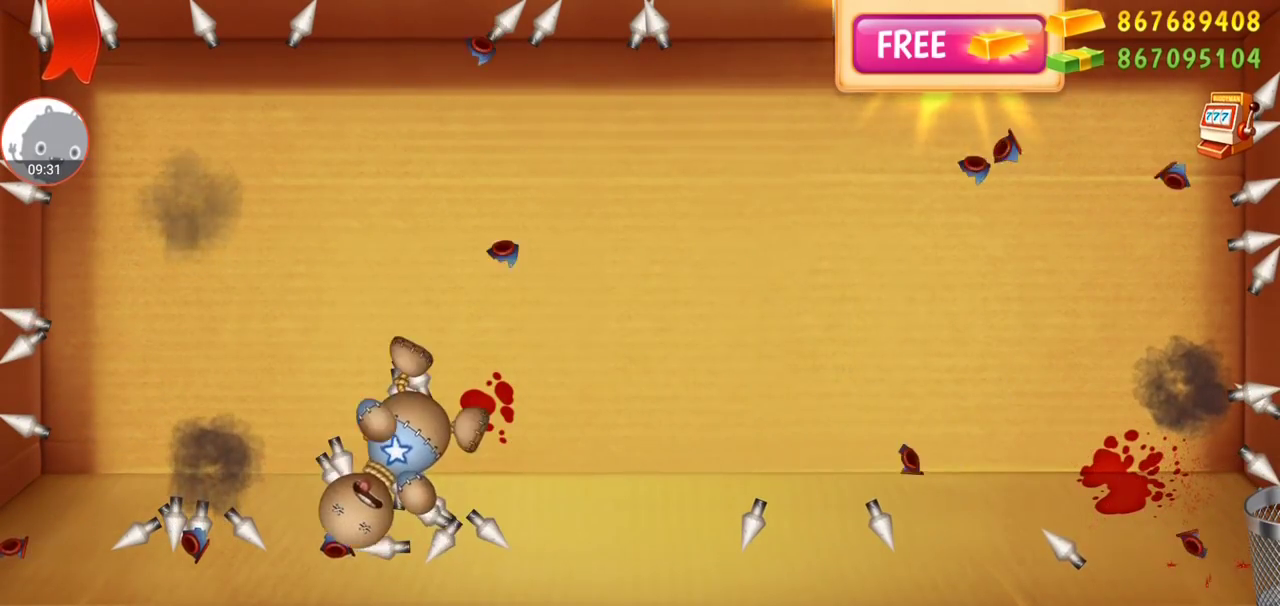
pyautogui.click(65, 40)
pyautogui.click(308, 448)
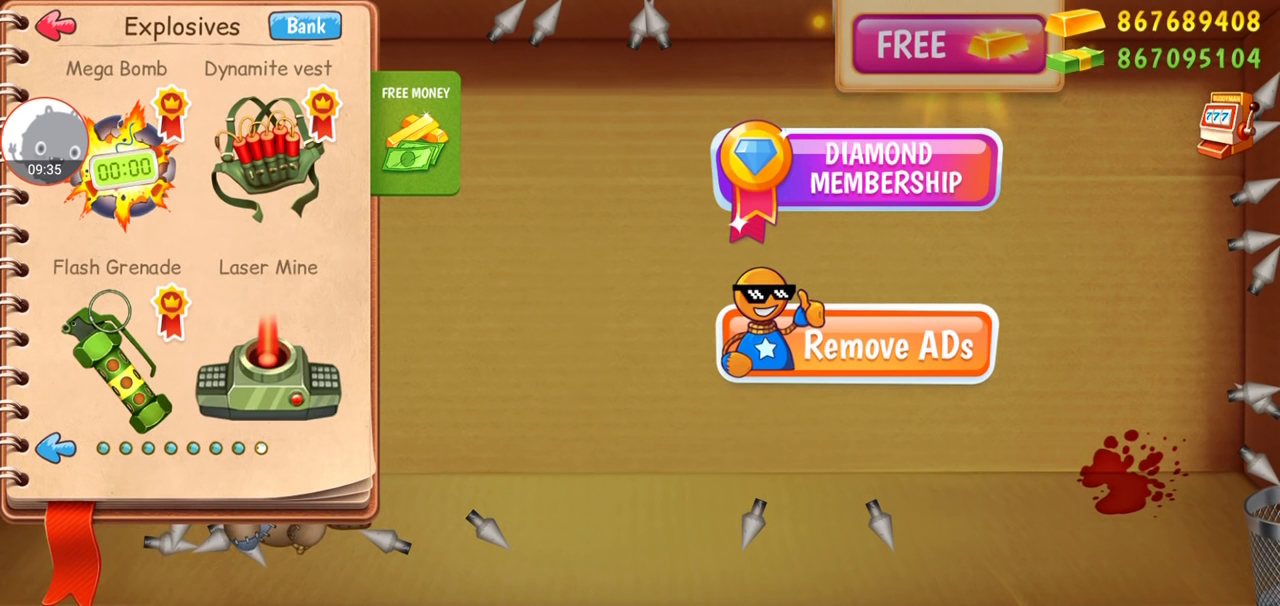
# Dismiss the no-internet popup and place a Mega Bomb in the box centre.
pyautogui.click(416, 133)
pyautogui.click(637, 320)
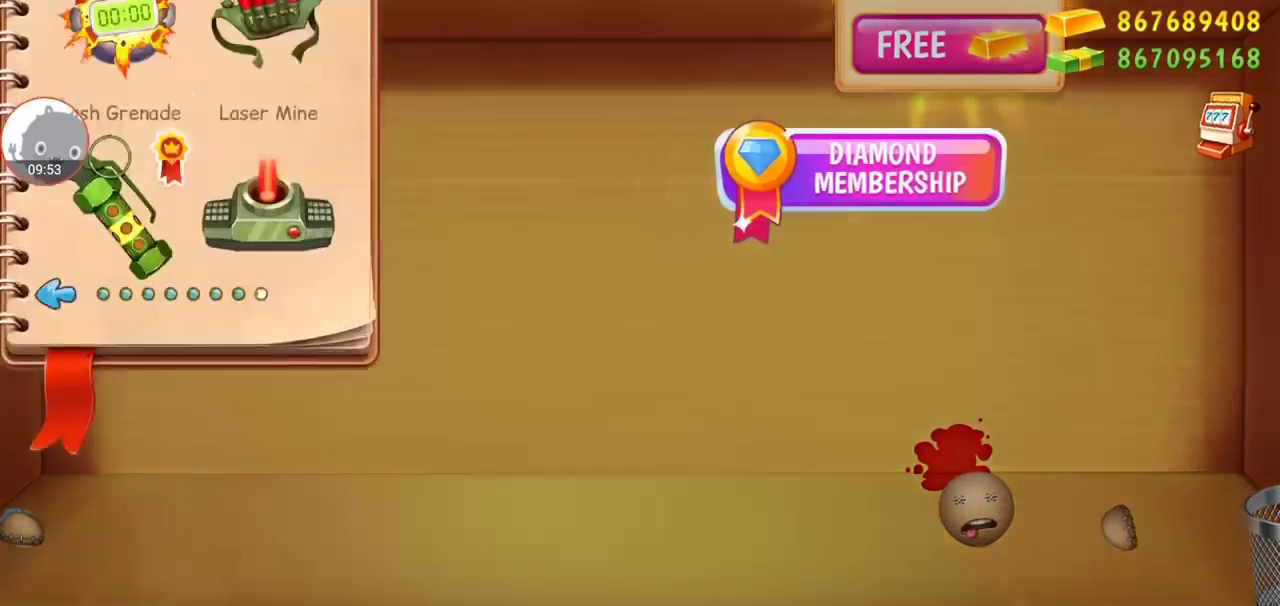
pyautogui.click(116, 160)
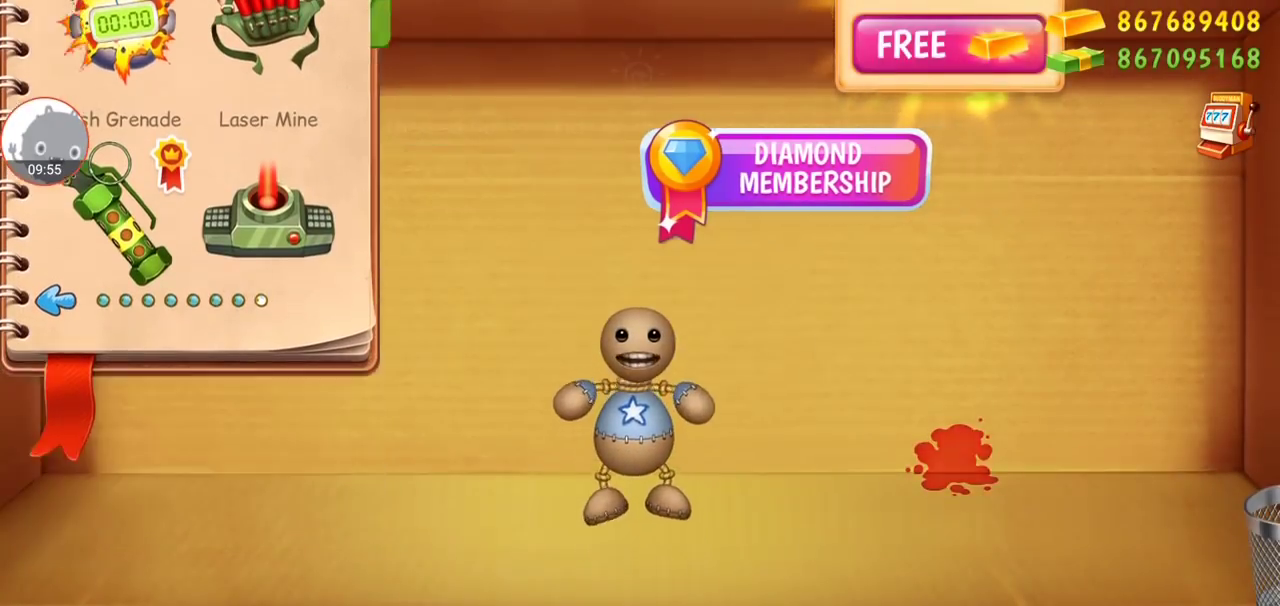
pyautogui.click(640, 400)
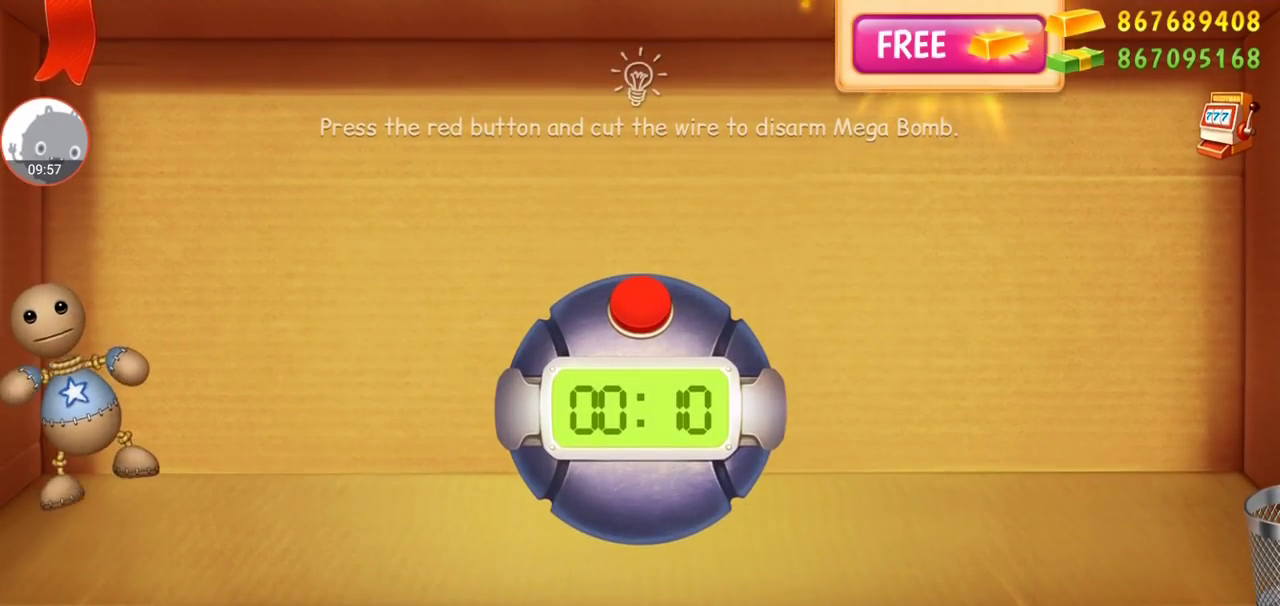